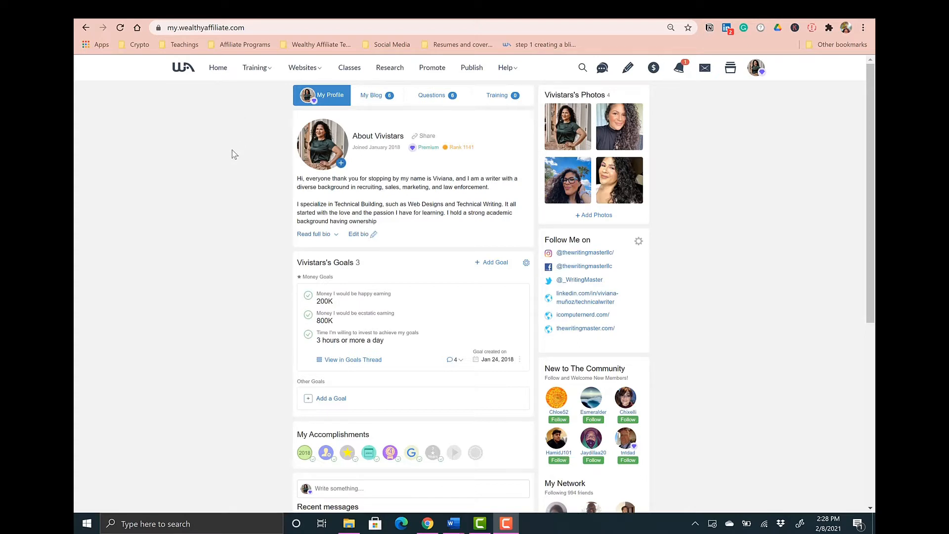
- Start building a new website and choose the free domain option
click(306, 72)
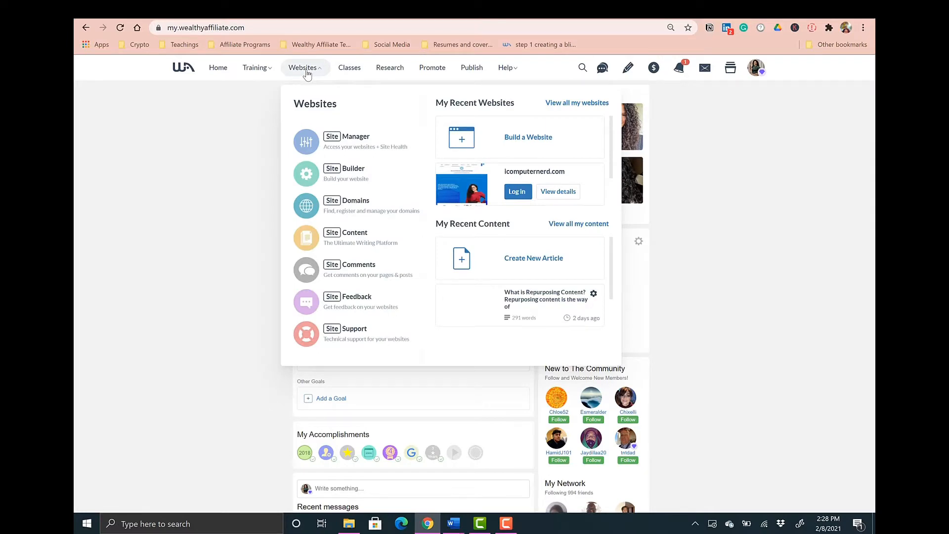
click(528, 139)
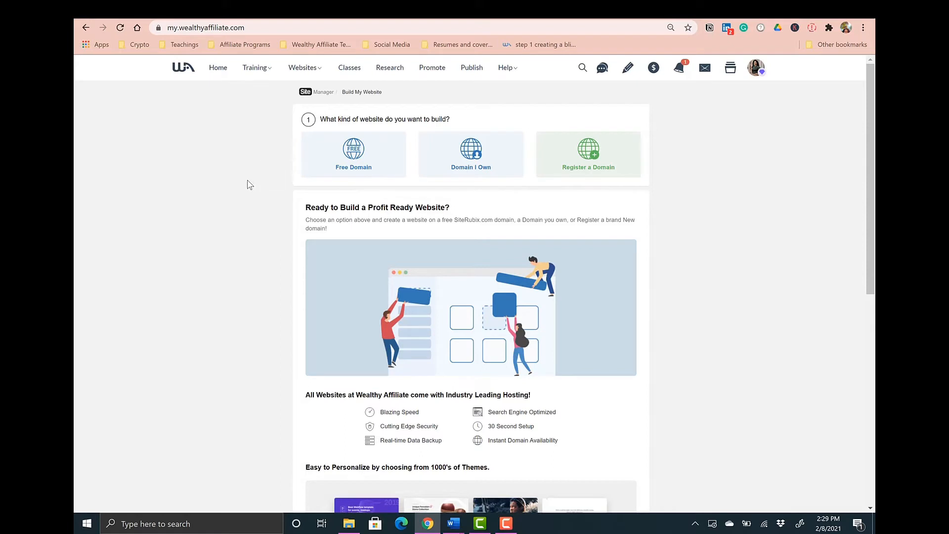
click(361, 157)
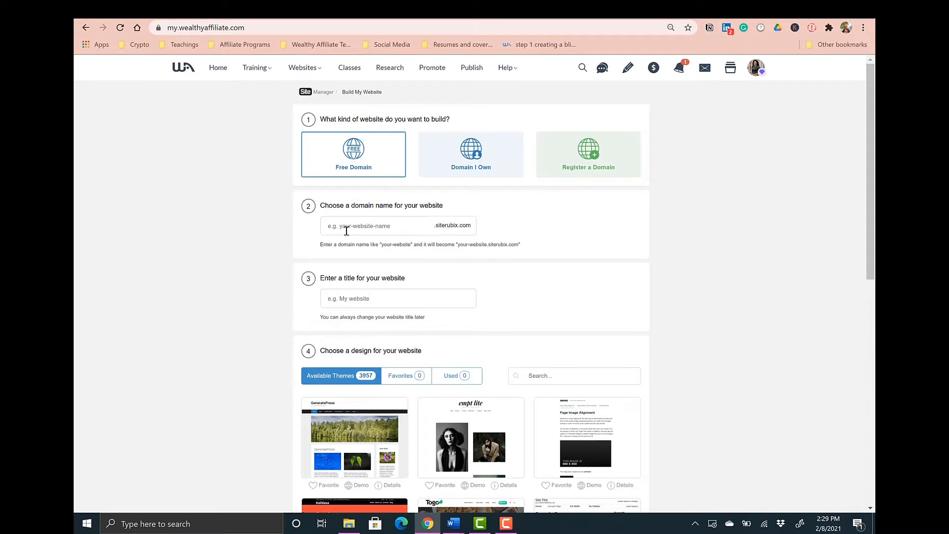
- Enter thewritersblock as the free domain name and Writing as the website title
text(thewrit)
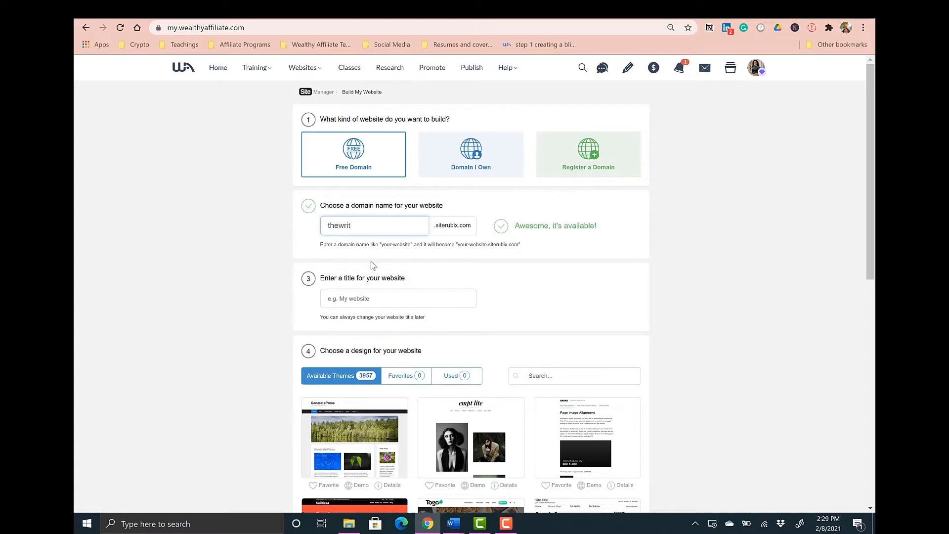
text(ersblock)
click(374, 297)
text(Writ)
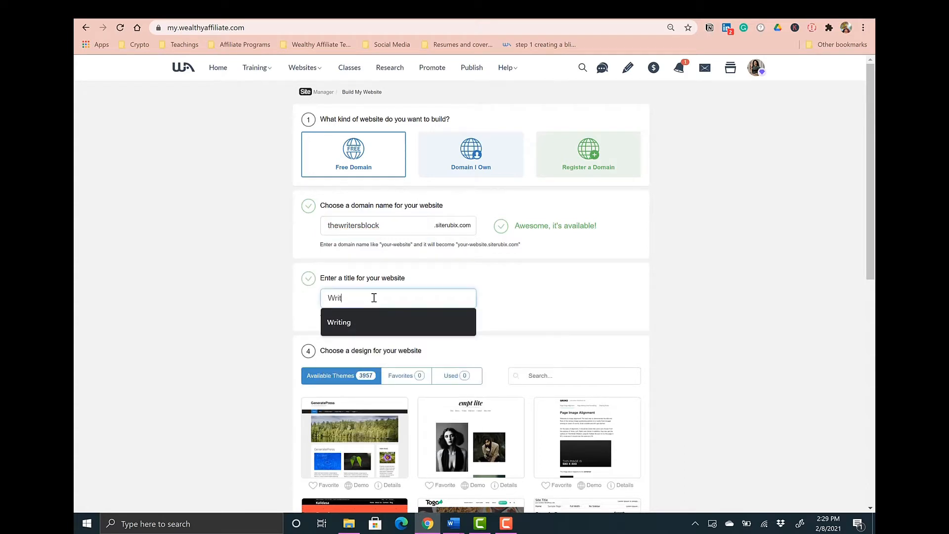
click(360, 320)
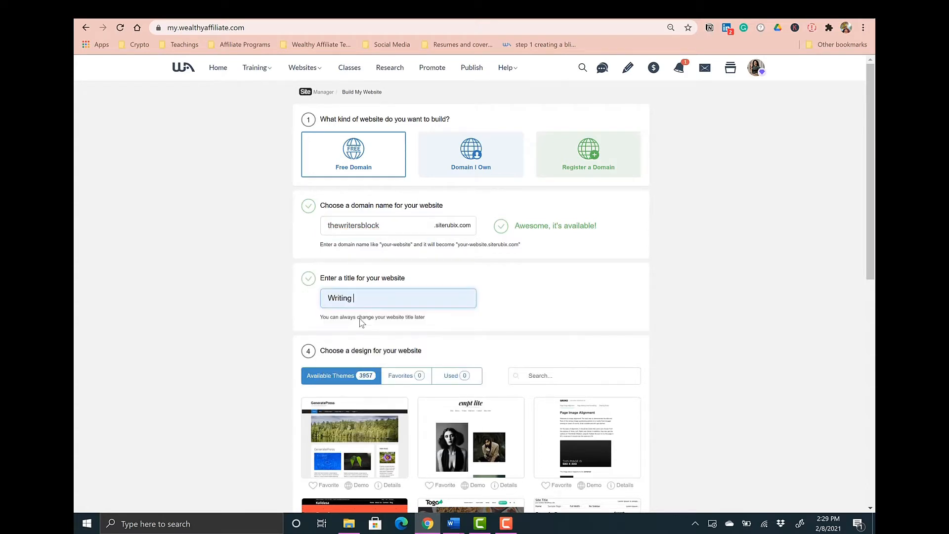
- Browse the available designs and choose the Castell theme
scroll(400, 354, down, 4)
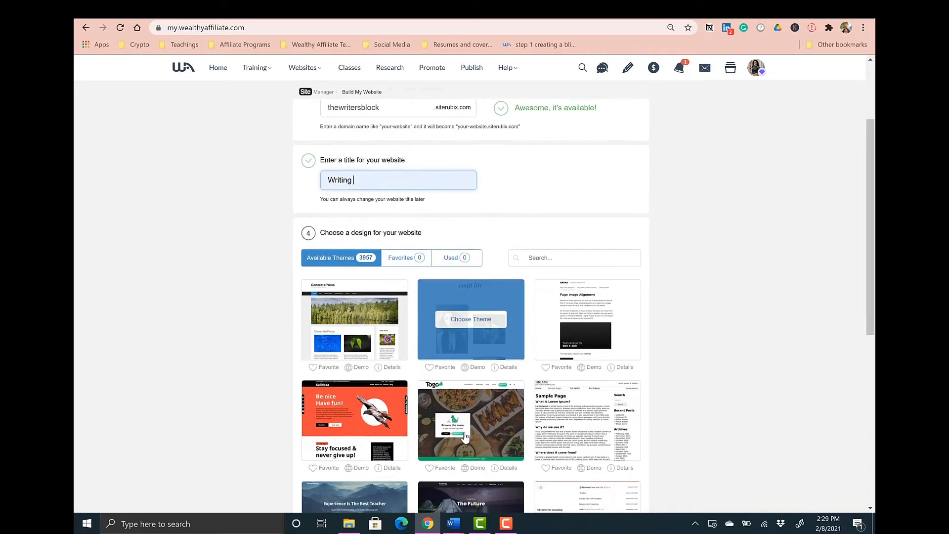
scroll(464, 436, down, 5)
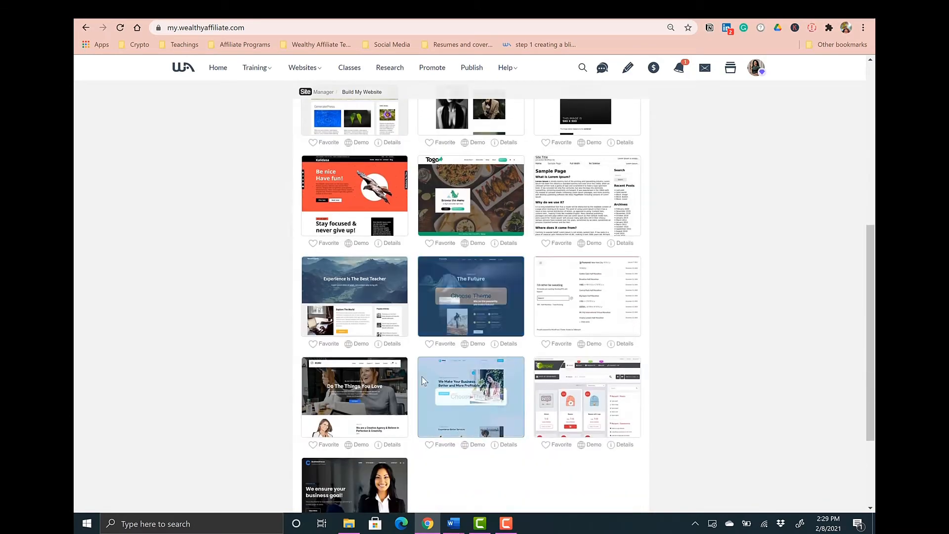
scroll(525, 275, down, 3)
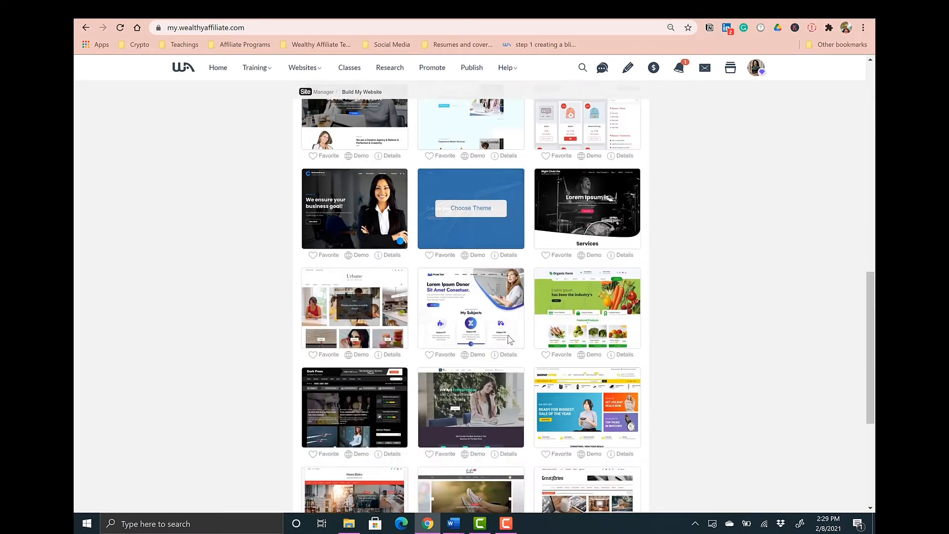
scroll(420, 319, down, 7)
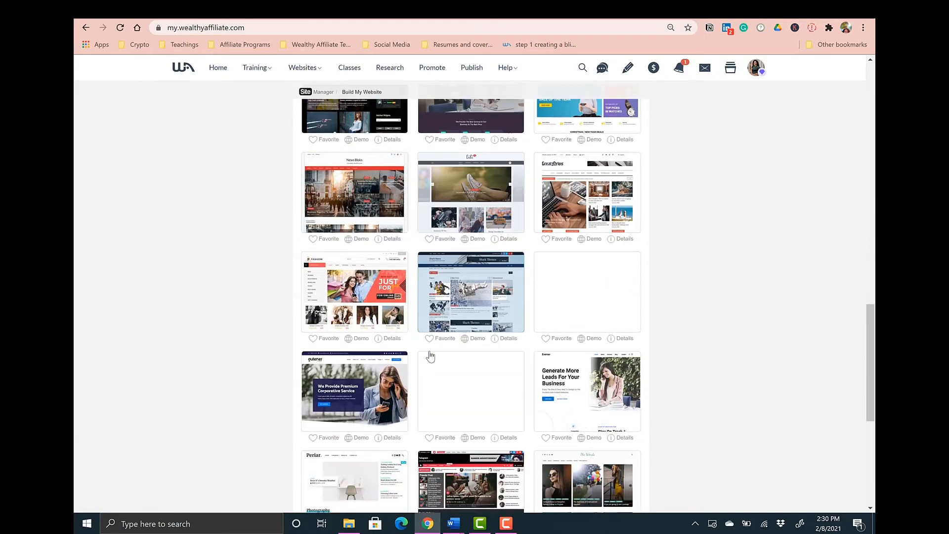
scroll(504, 306, down, 2)
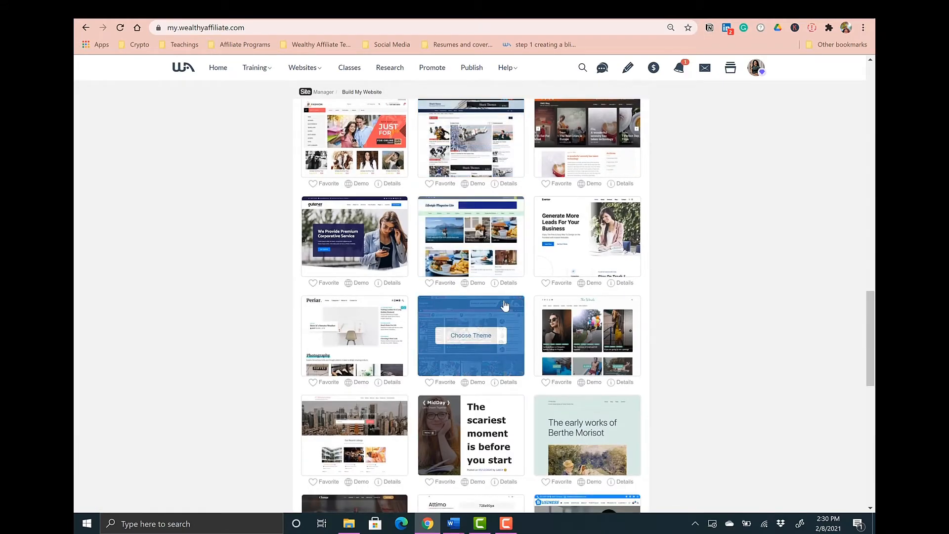
scroll(504, 305, down, 7)
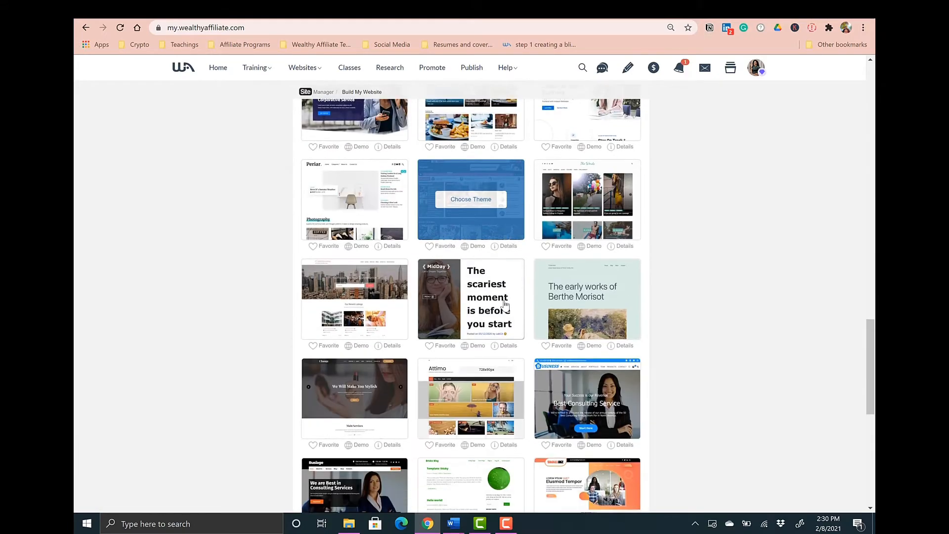
scroll(507, 198, up, 3)
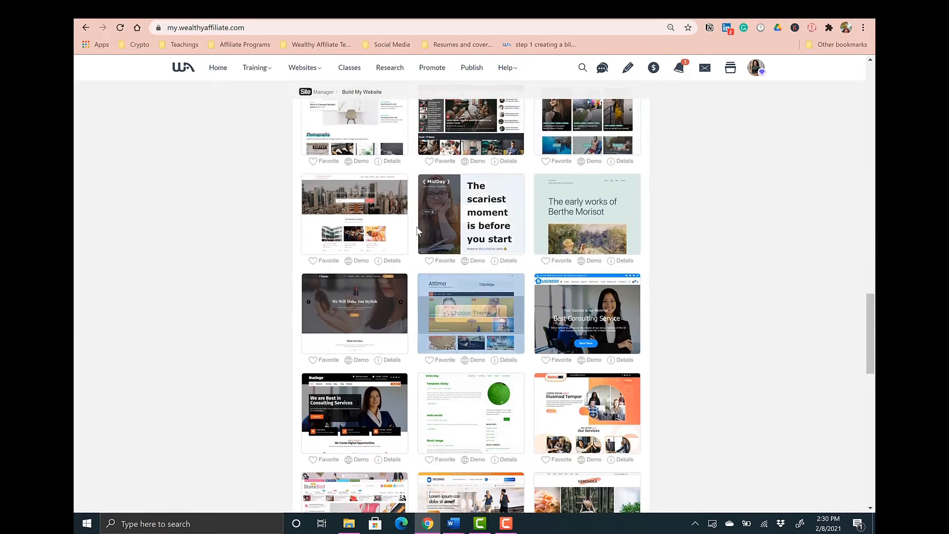
scroll(477, 212, down, 2)
scroll(475, 247, up, 2)
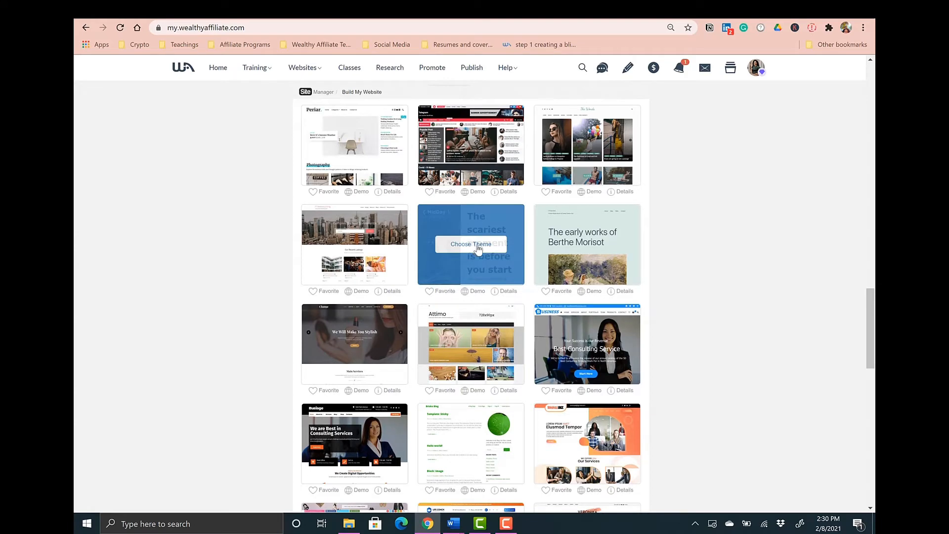
scroll(474, 247, down, 7)
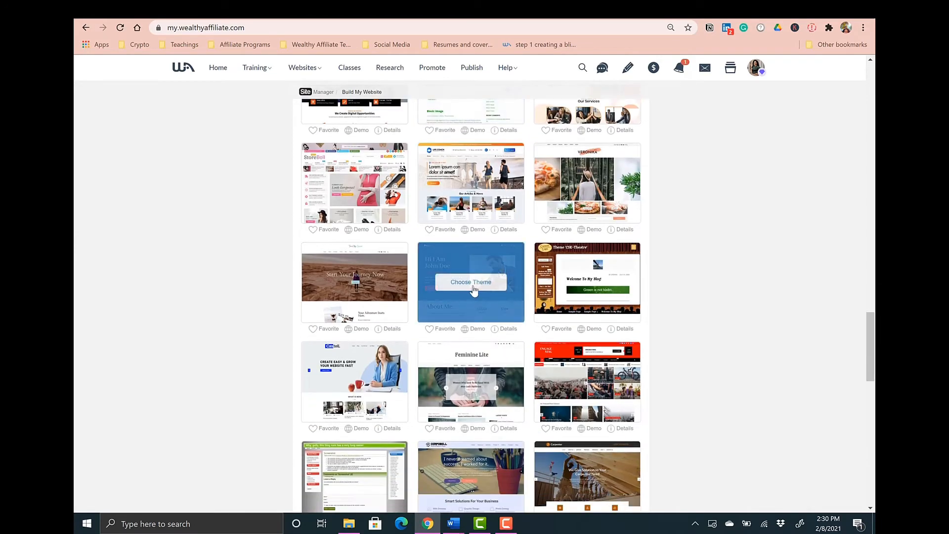
click(354, 381)
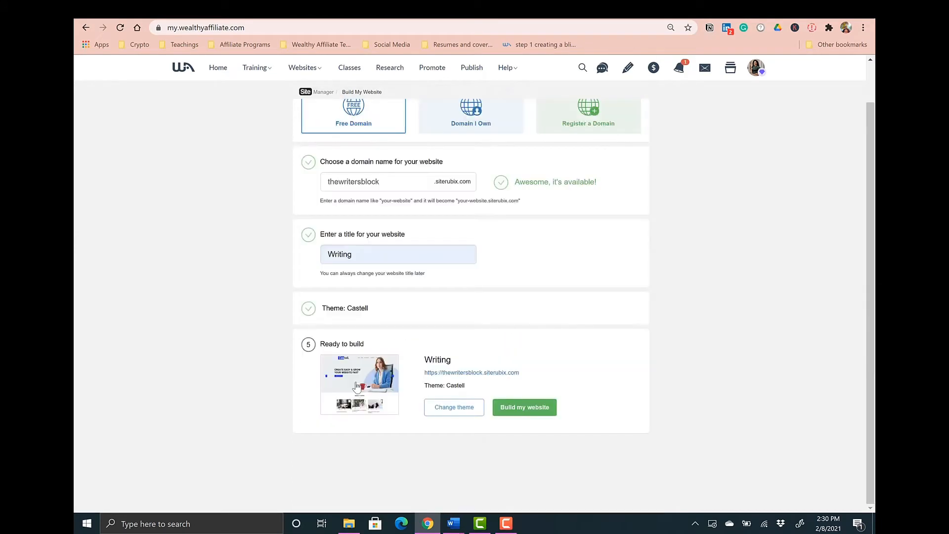
- Build the website and log in to its WordPress admin dashboard
click(519, 407)
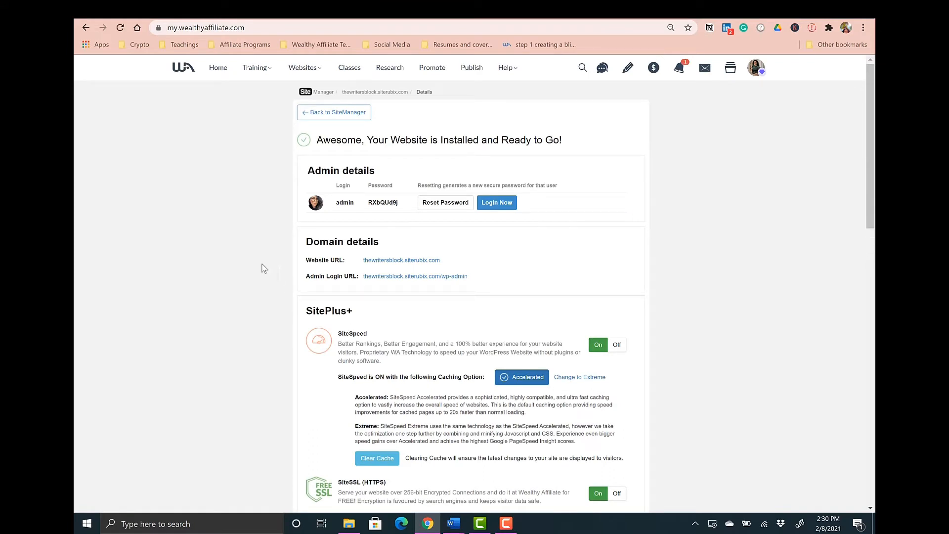
click(496, 204)
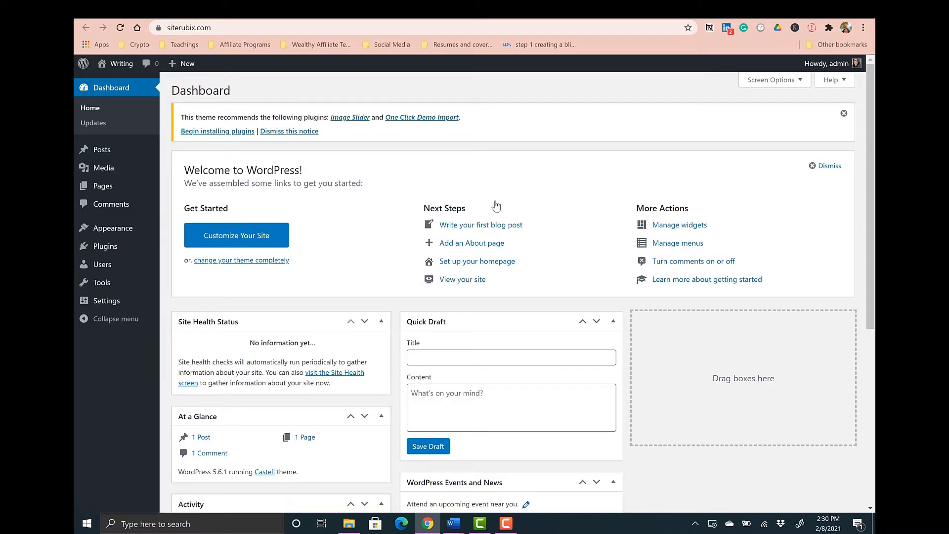
- Scroll through the WordPress dashboard to review its panels
scroll(495, 205, down, 6)
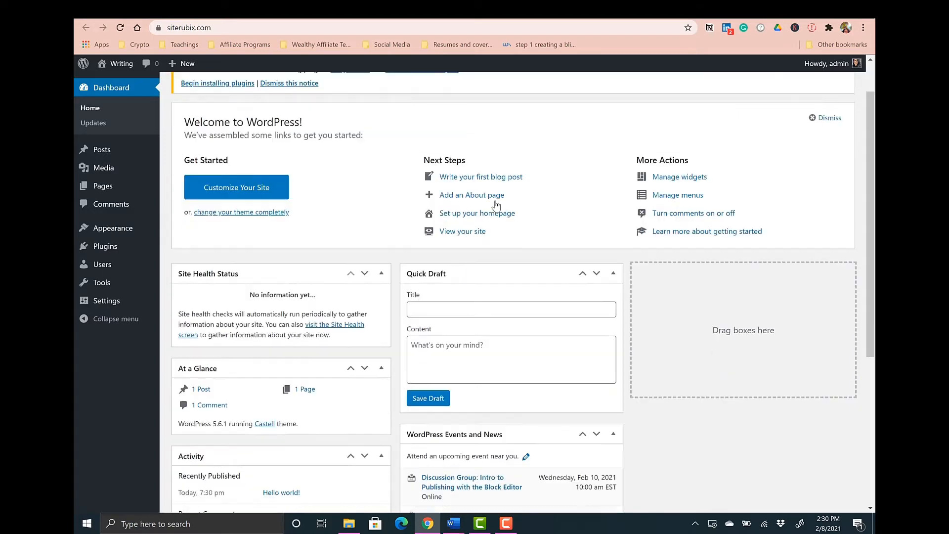
scroll(496, 205, up, 6)
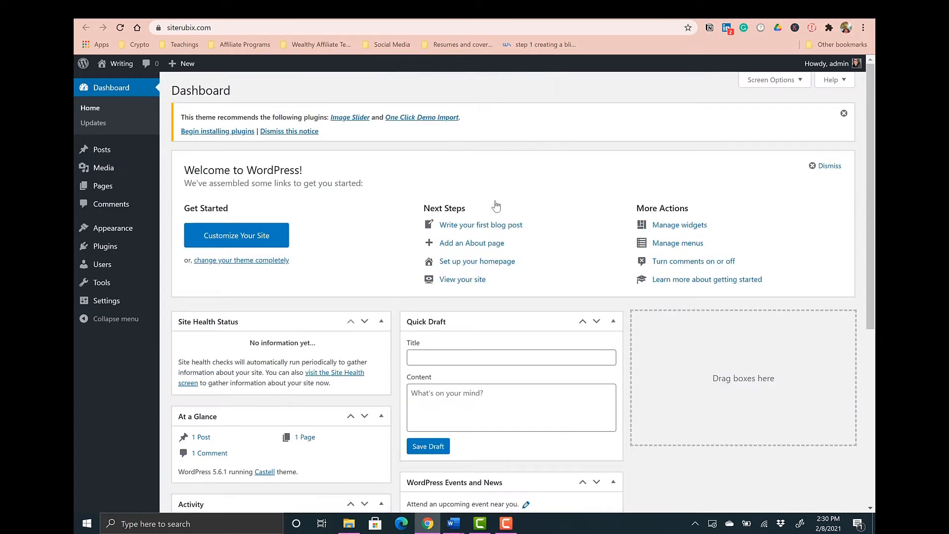
scroll(495, 205, down, 5)
scroll(496, 205, up, 5)
scroll(495, 205, down, 5)
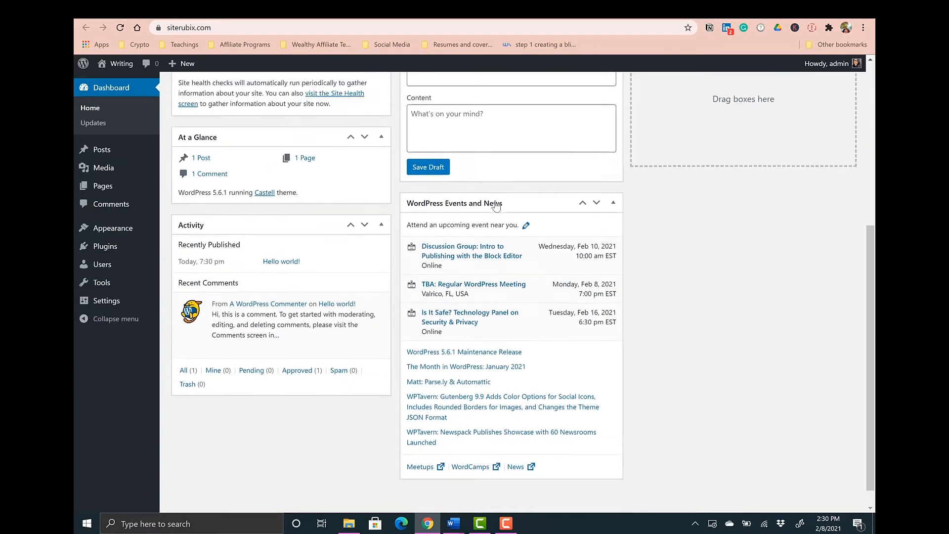
scroll(496, 206, up, 5)
scroll(495, 205, down, 6)
scroll(496, 206, up, 3)
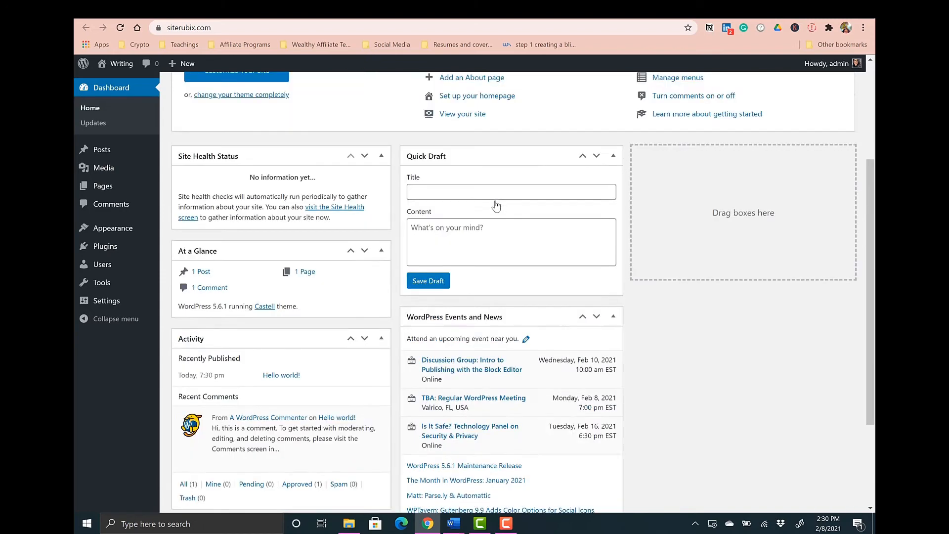
scroll(496, 205, down, 2)
scroll(496, 205, up, 5)
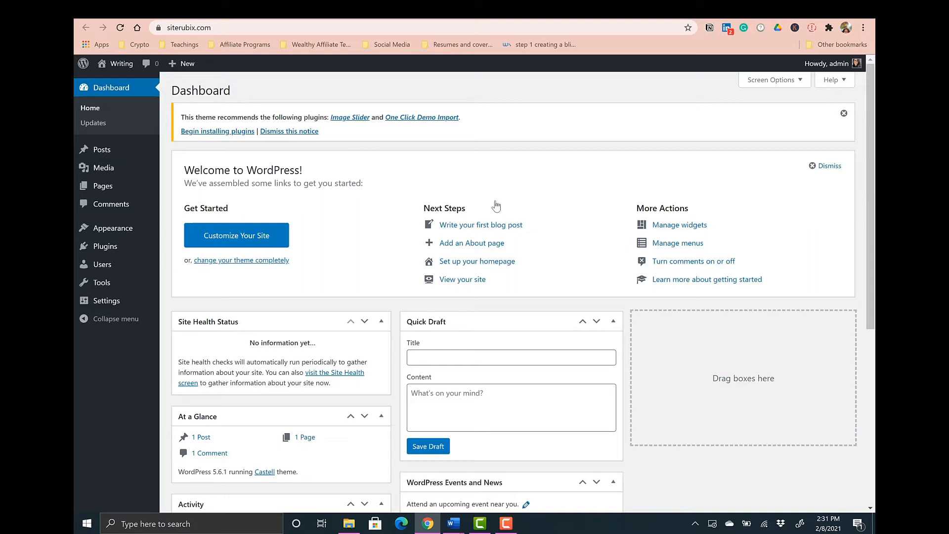
- Delete the All in One SEO plugin from the installed plugins
mouse_move(101, 246)
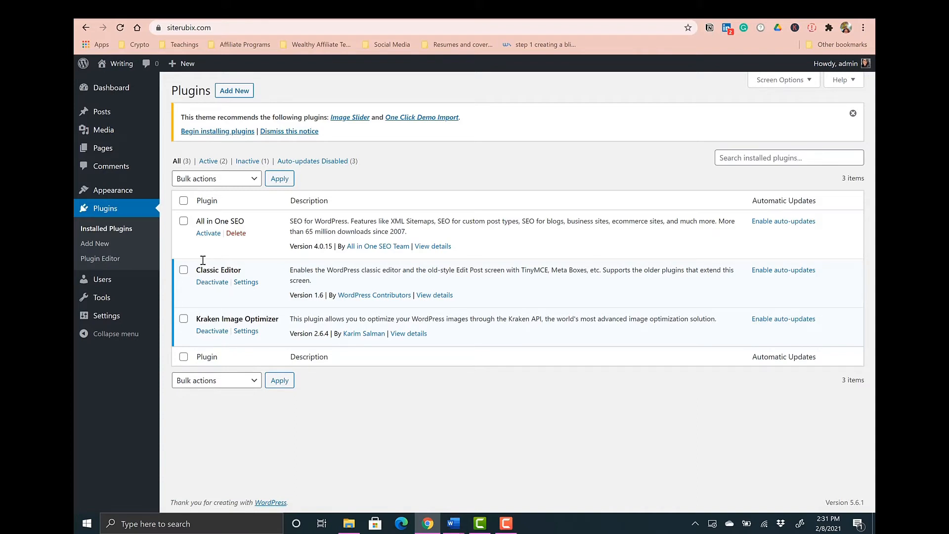
click(235, 233)
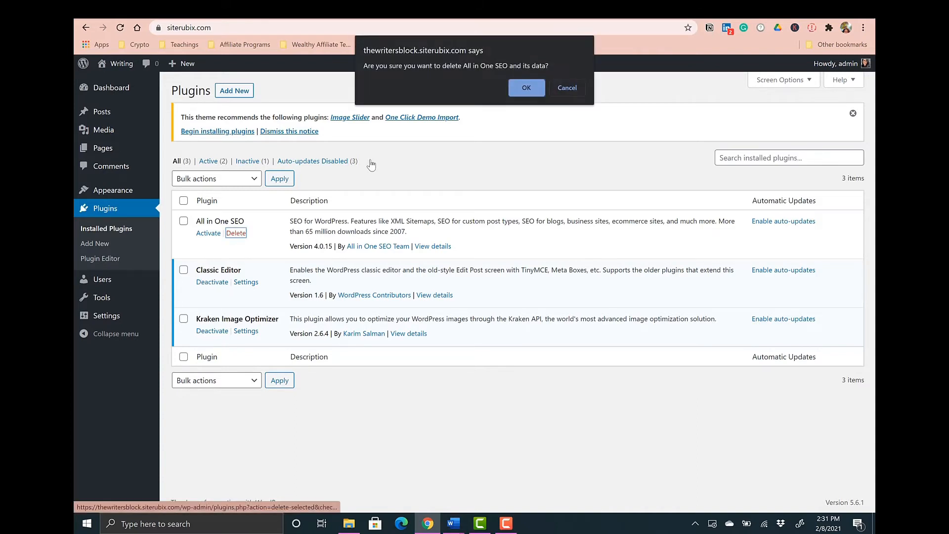
click(517, 88)
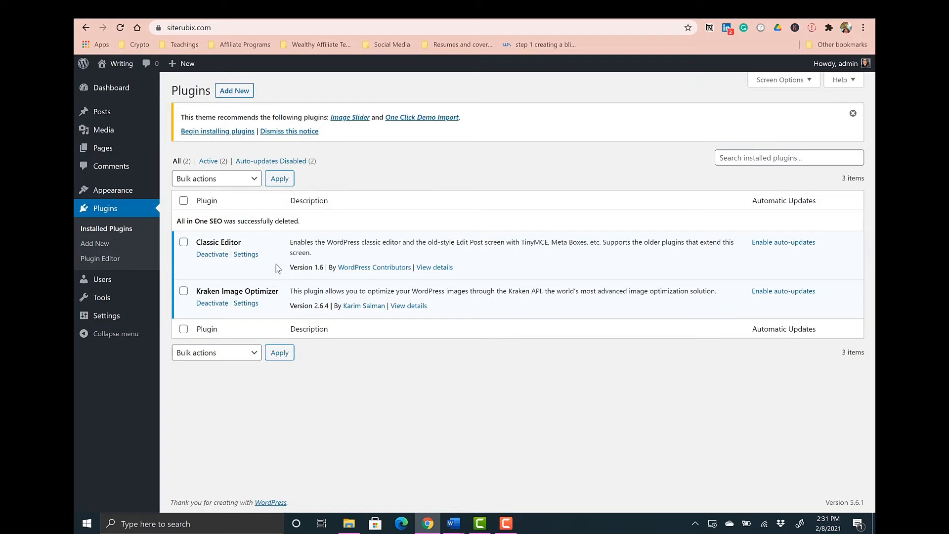
- Search the plugin directory for yoast, then install and activate the Yoast SEO plugin
click(234, 93)
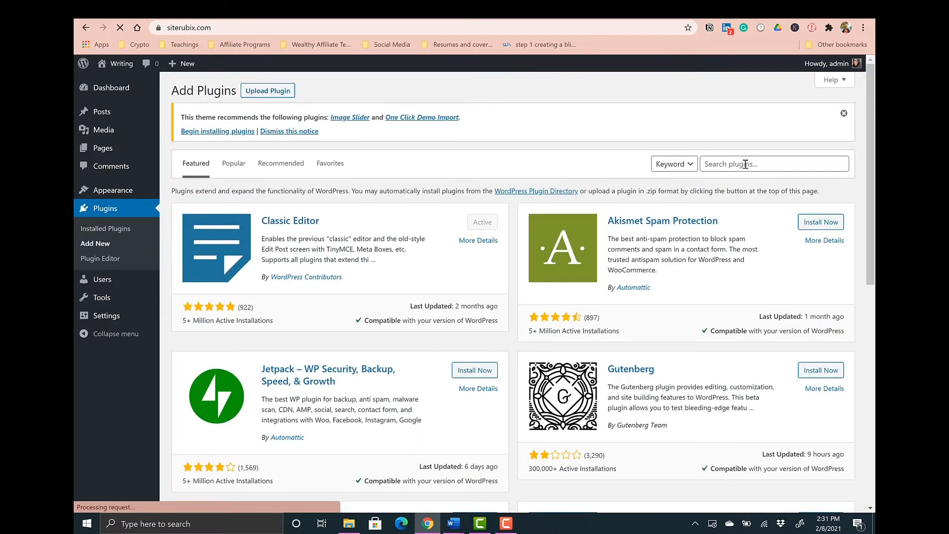
click(745, 164)
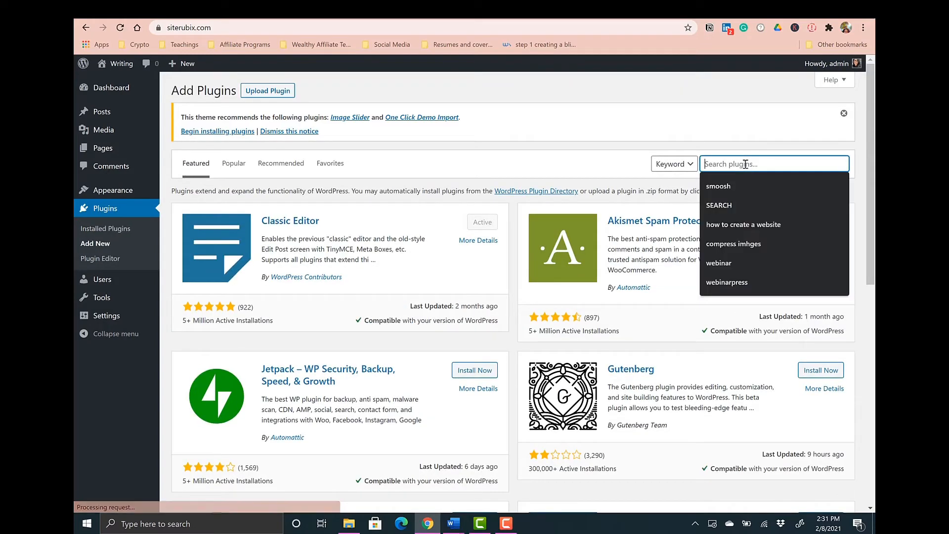
text(yo)
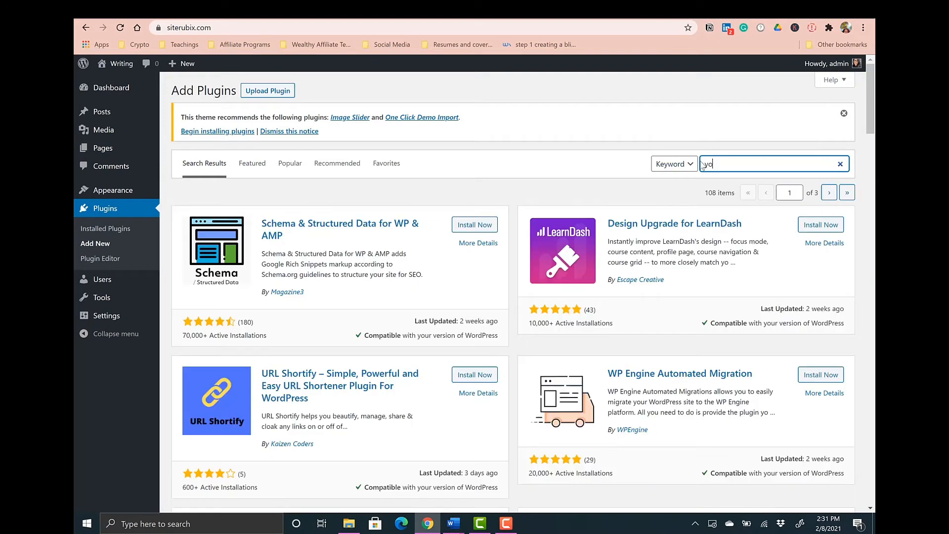
click(721, 161)
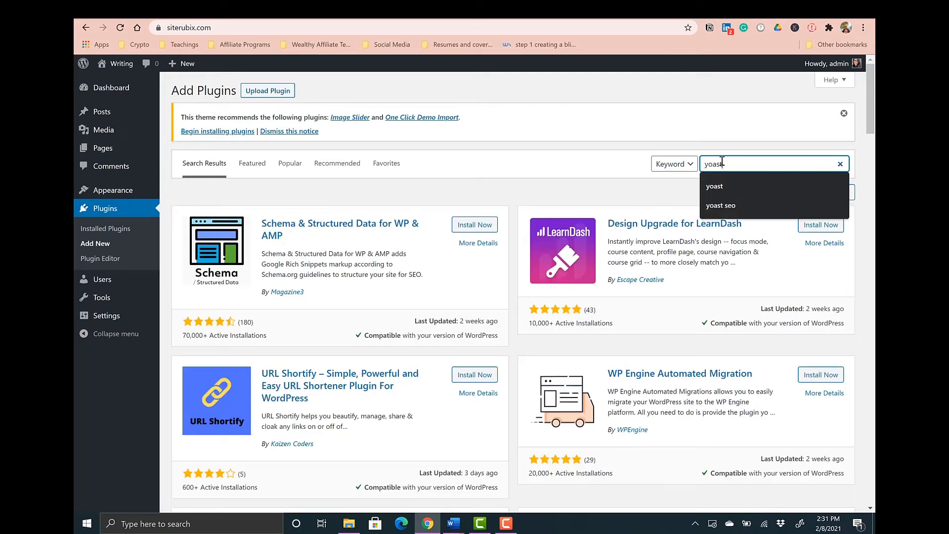
click(722, 186)
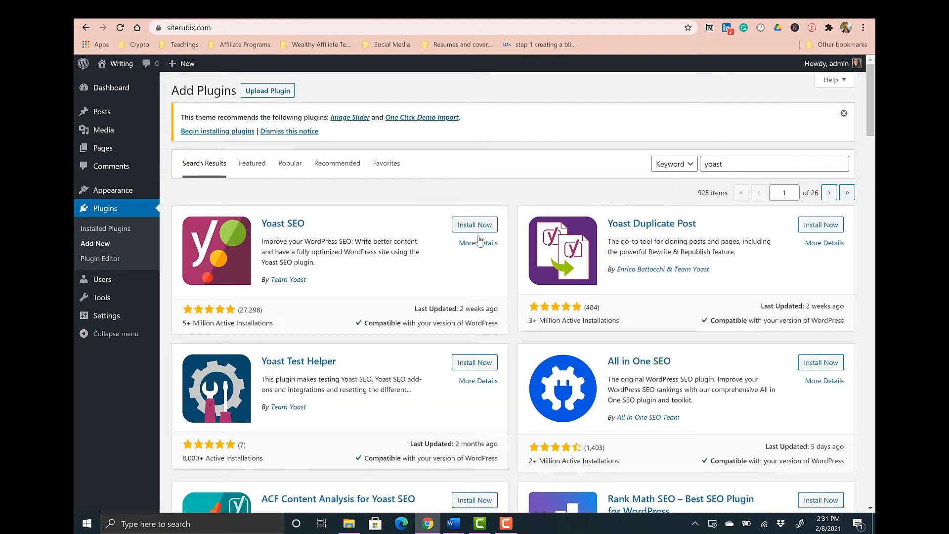
click(479, 227)
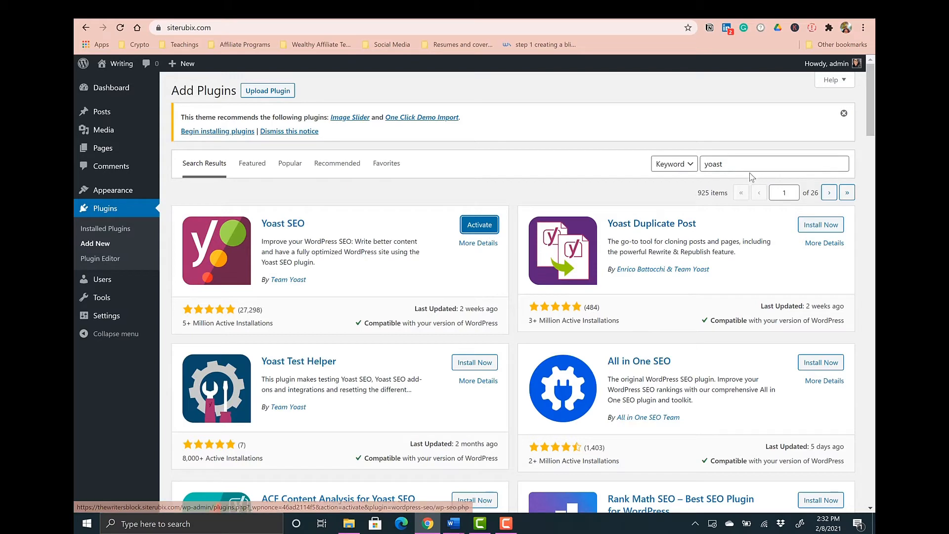
click(486, 229)
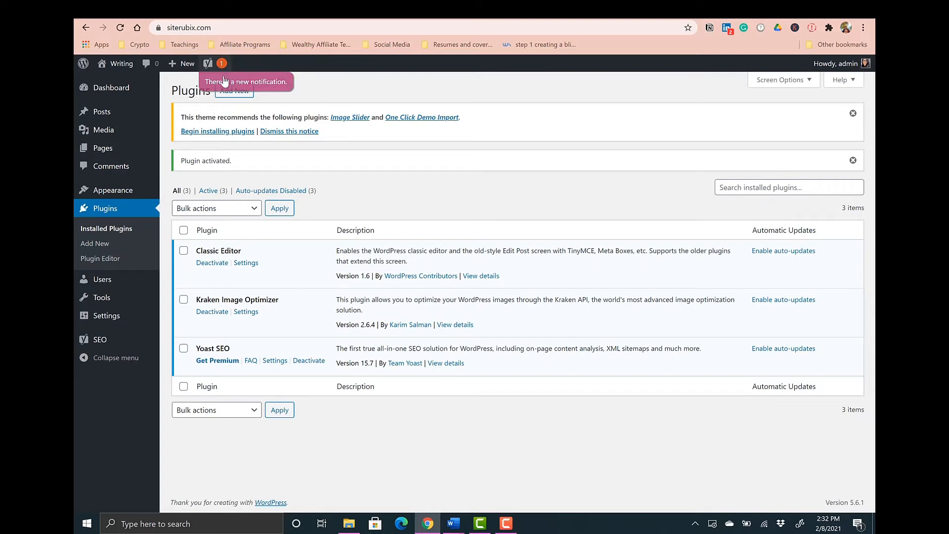
- Open the plugin directory and search for elementor
click(232, 92)
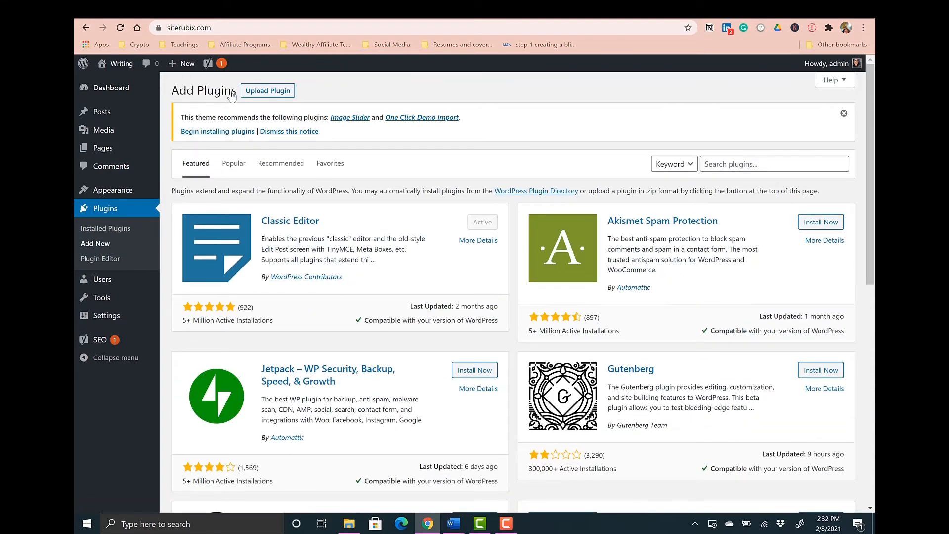
click(718, 166)
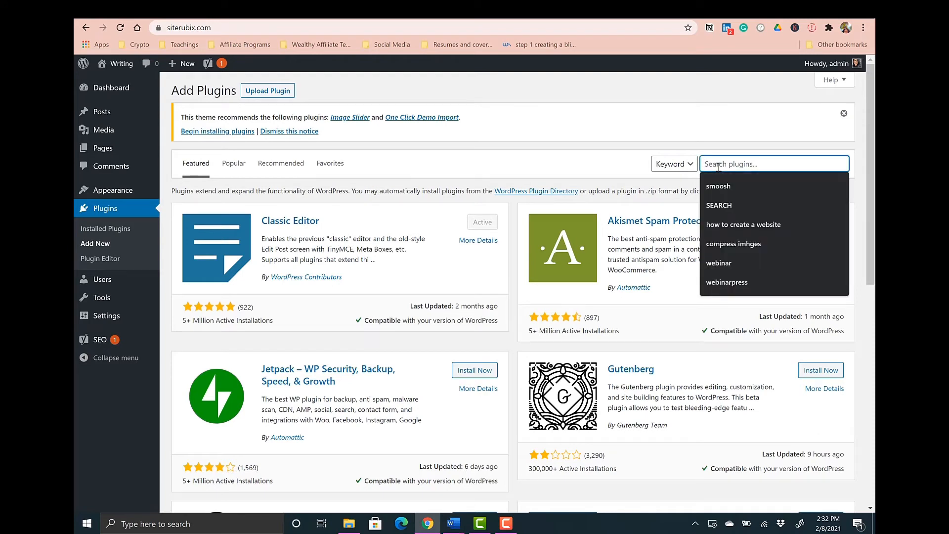
click(606, 171)
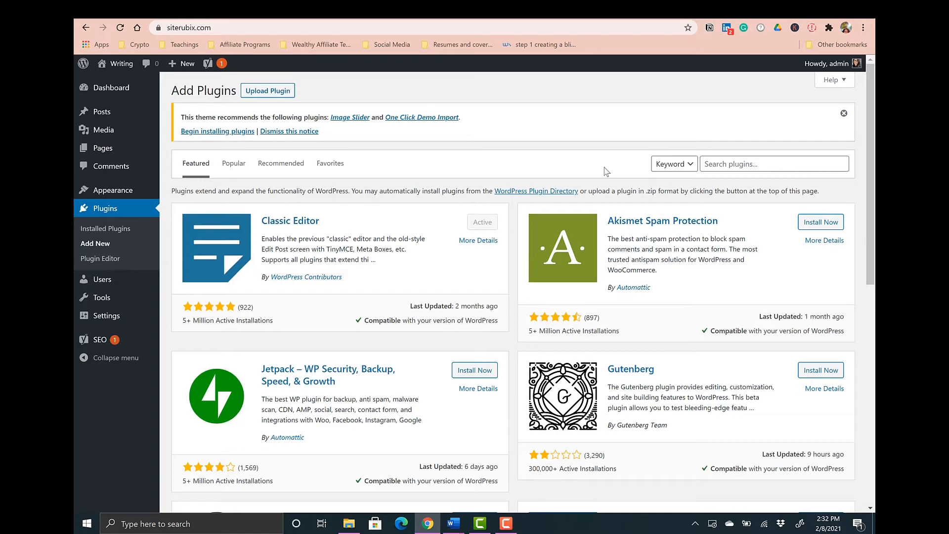
click(780, 164)
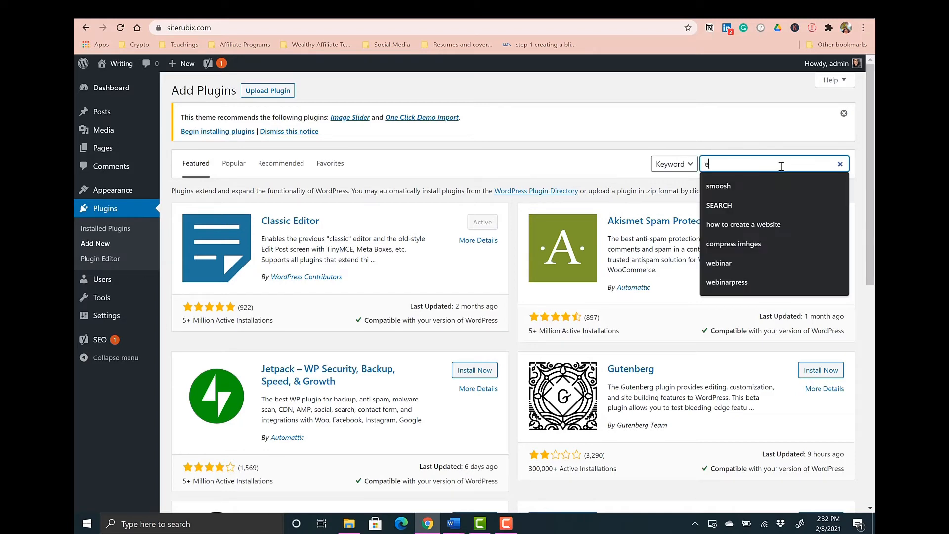
text(ele)
key(Down)
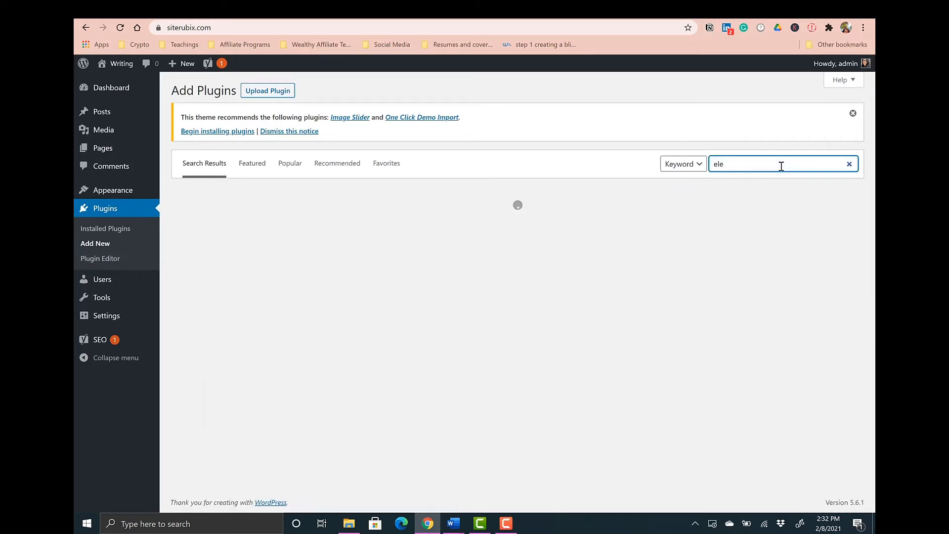
key(Down)
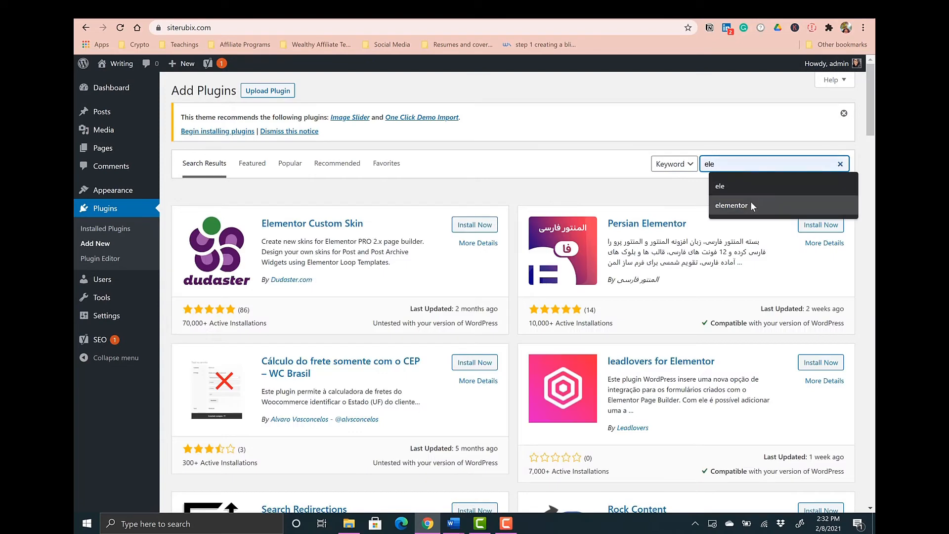
click(750, 204)
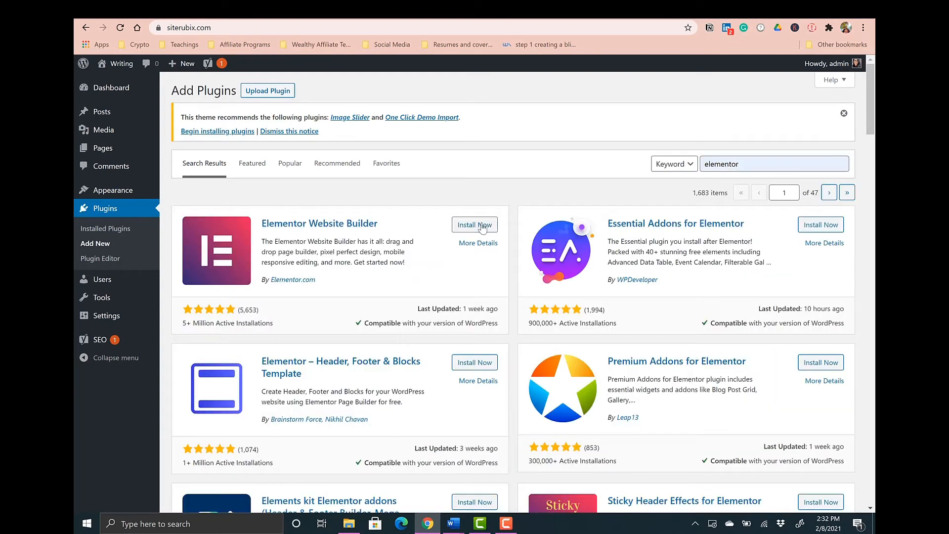
- Install and activate the Elementor Website Builder plugin, then close its welcome screen
click(482, 226)
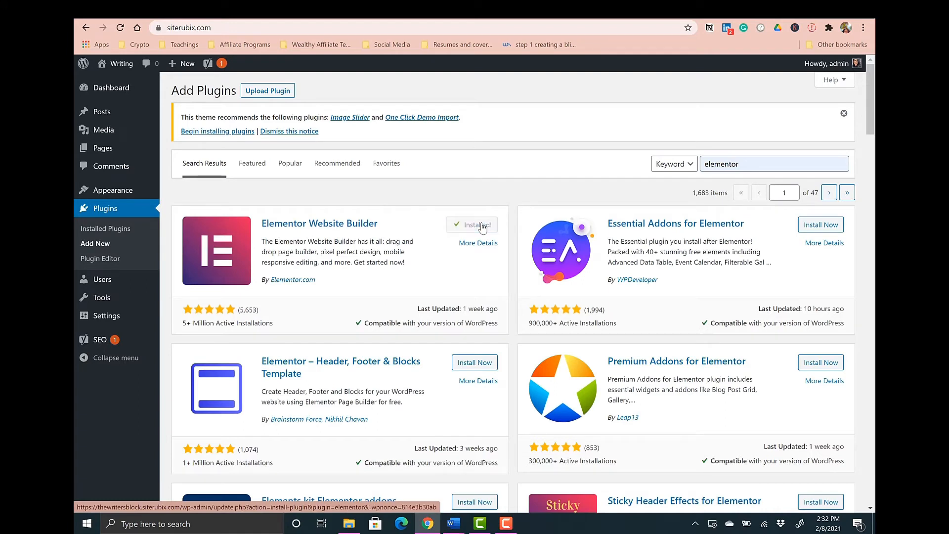
click(477, 226)
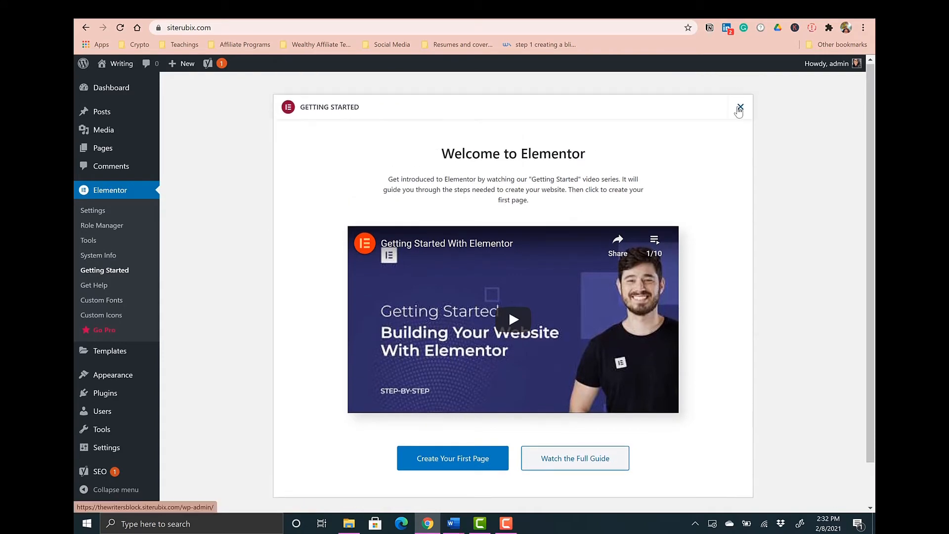
click(739, 108)
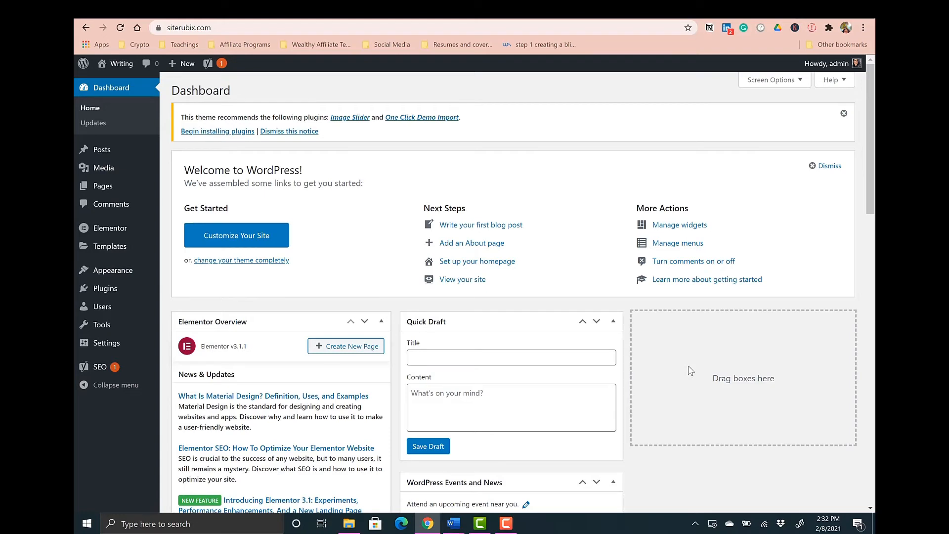
- Visit the live site and scroll through its blog homepage to review it
scroll(690, 370, down, 2)
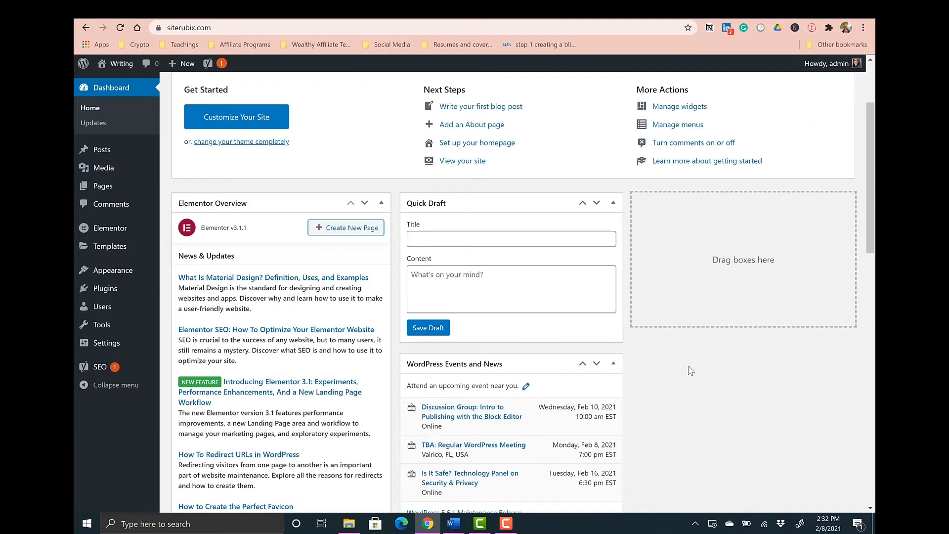
scroll(690, 370, up, 2)
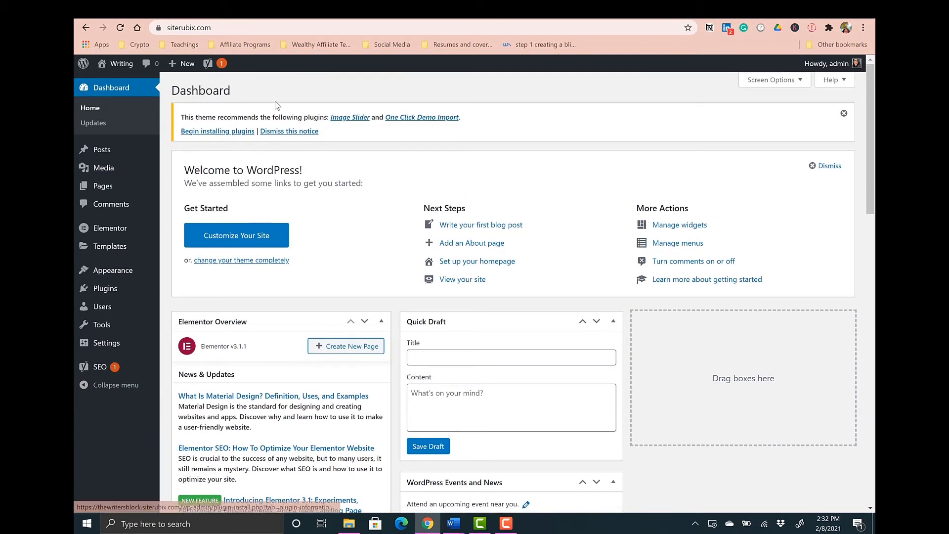
mouse_move(115, 64)
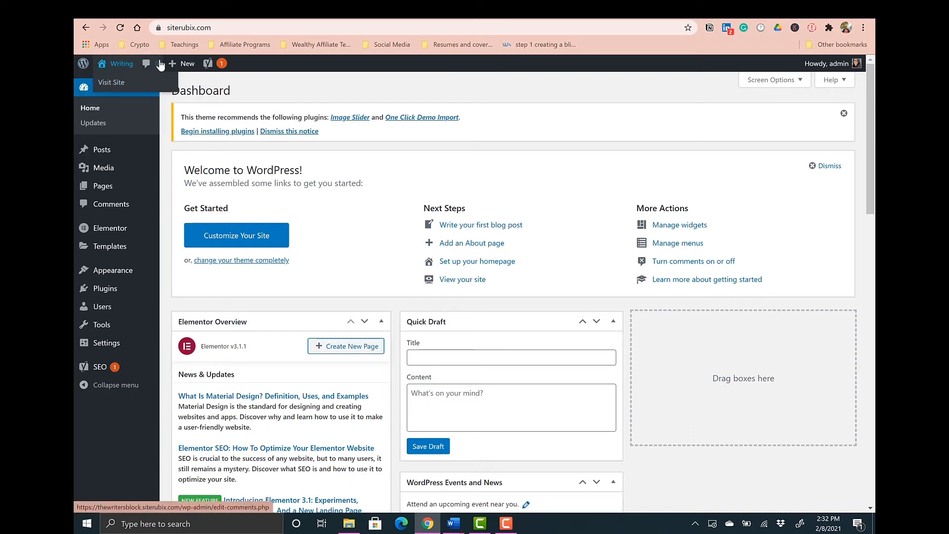
click(115, 84)
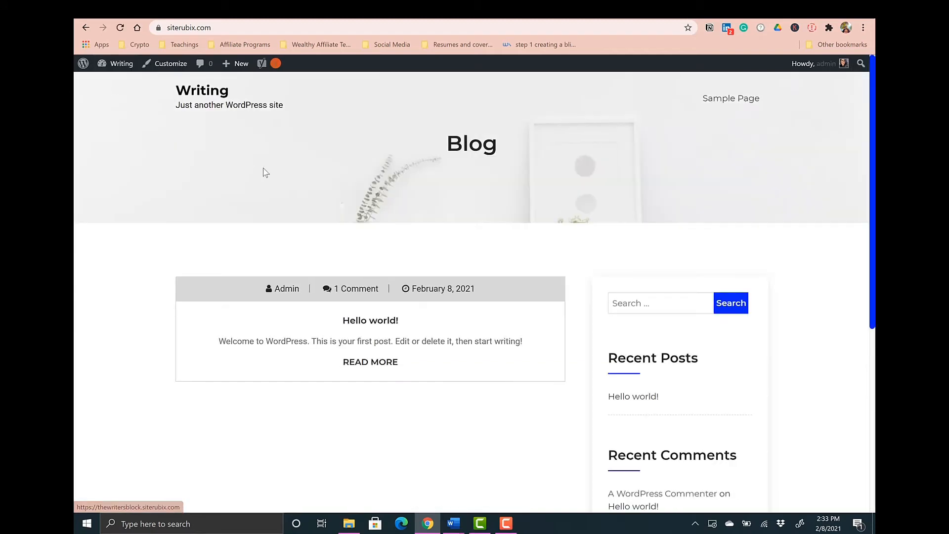
scroll(330, 198, down, 1)
scroll(330, 198, down, 5)
scroll(331, 198, up, 6)
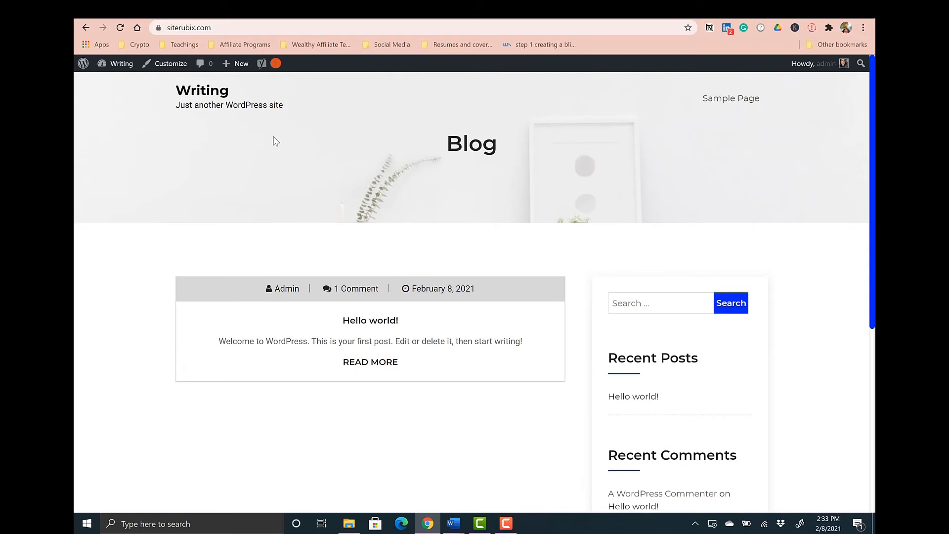
scroll(243, 247, down, 1)
scroll(227, 197, down, 3)
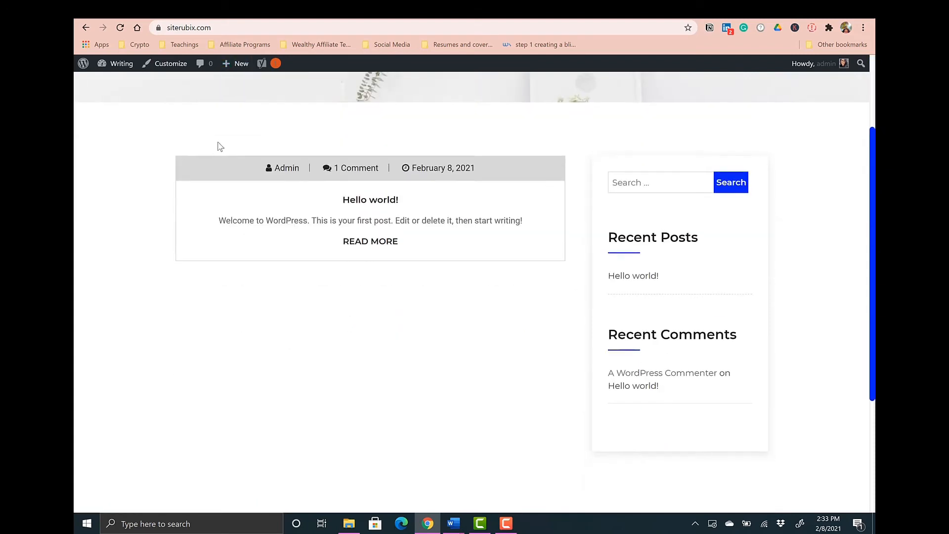
scroll(216, 144, up, 4)
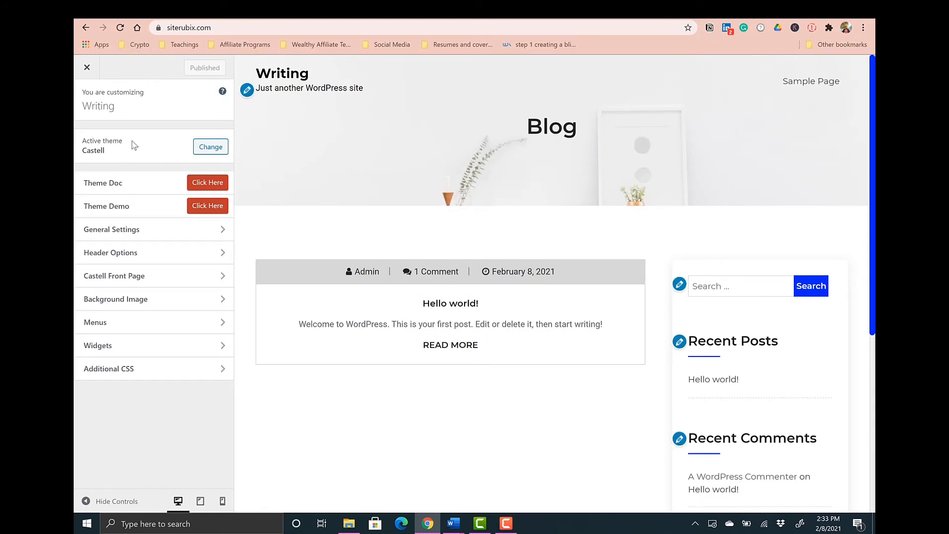
- In the Customizer's Site Identity settings, set the tagline to 'Writing for all of your needs', publish, and close
scroll(303, 316, down, 4)
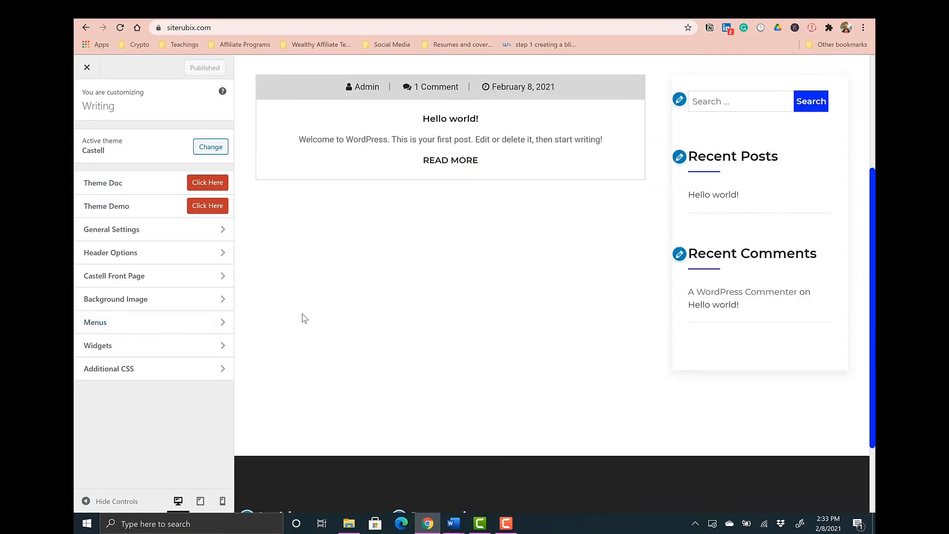
scroll(302, 316, up, 4)
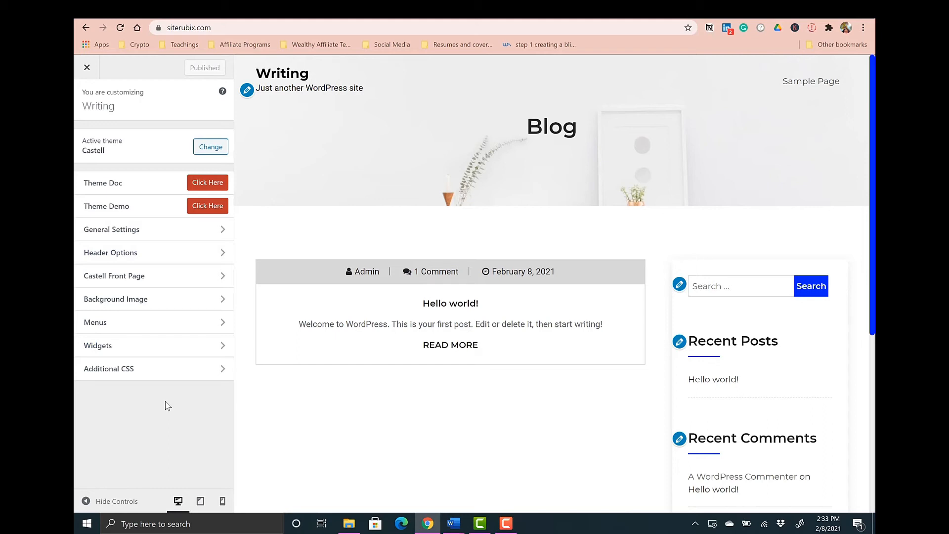
click(147, 230)
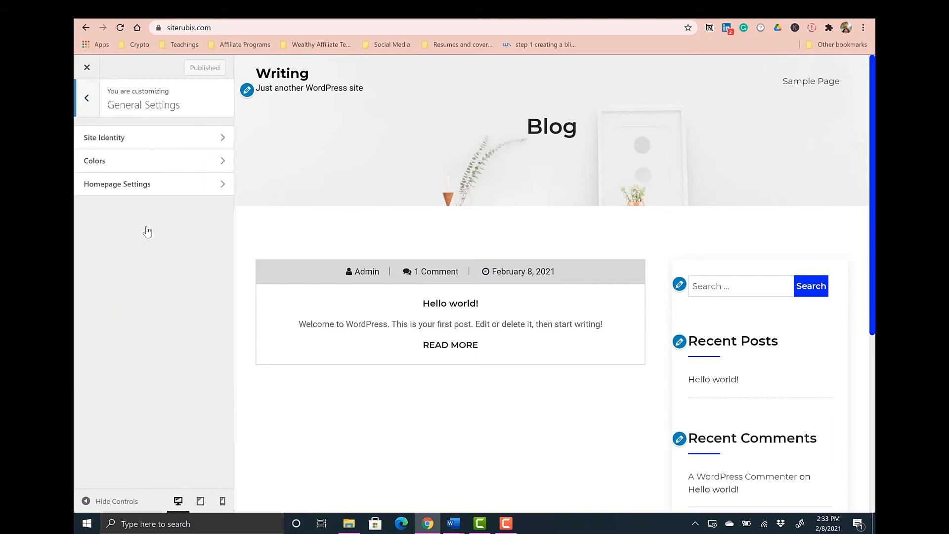
click(128, 142)
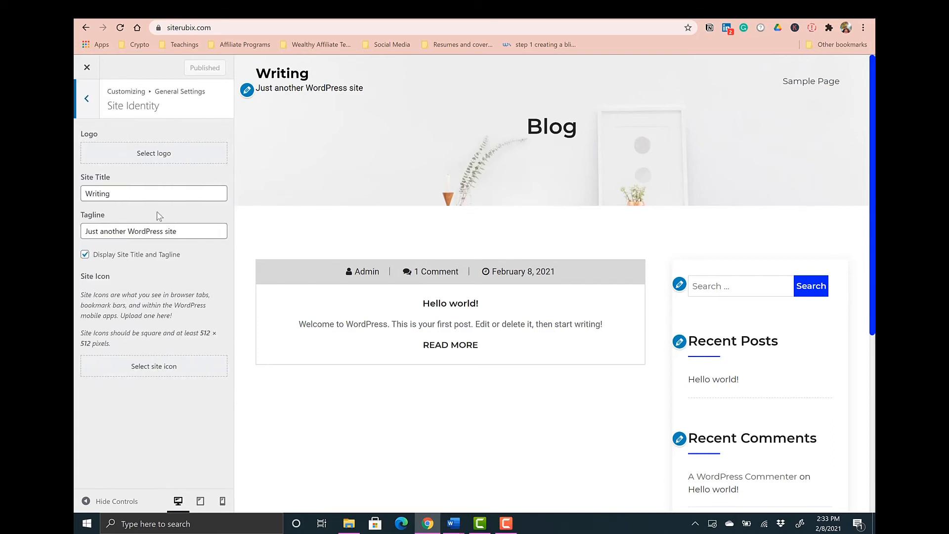
drag(193, 232, 78, 237)
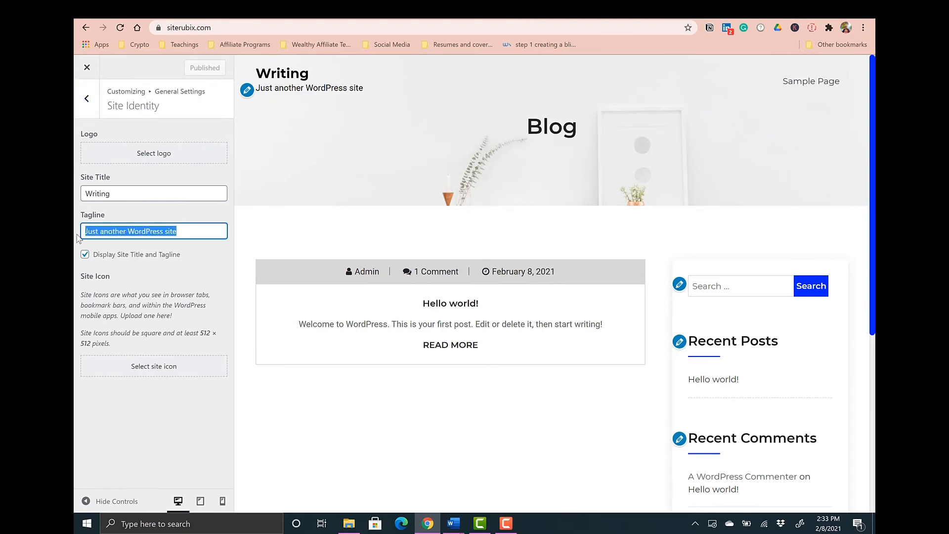
key(BackSpace)
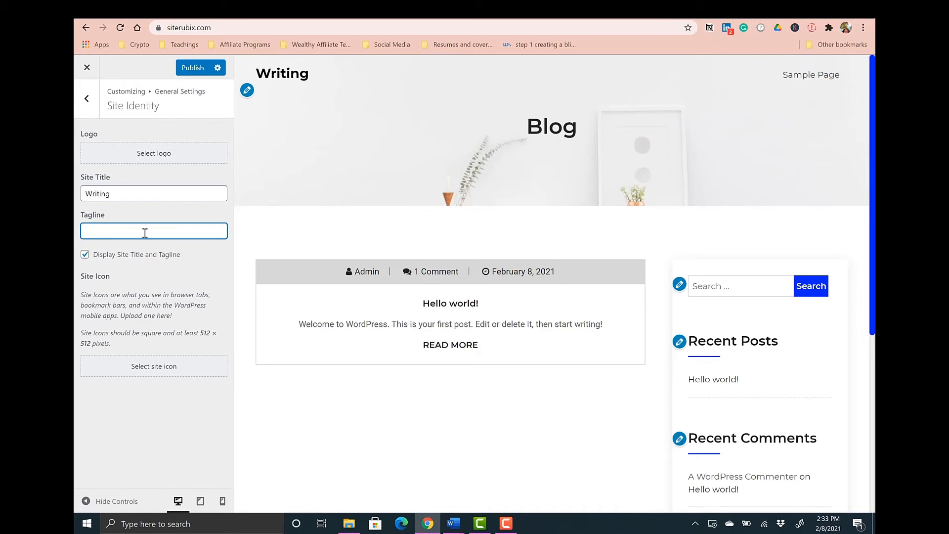
text(WSritin)
key(BackSpace)
key(BackSpace)
key(BackSpace)
key(BackSpace)
key(BackSpace)
text(riting for all)
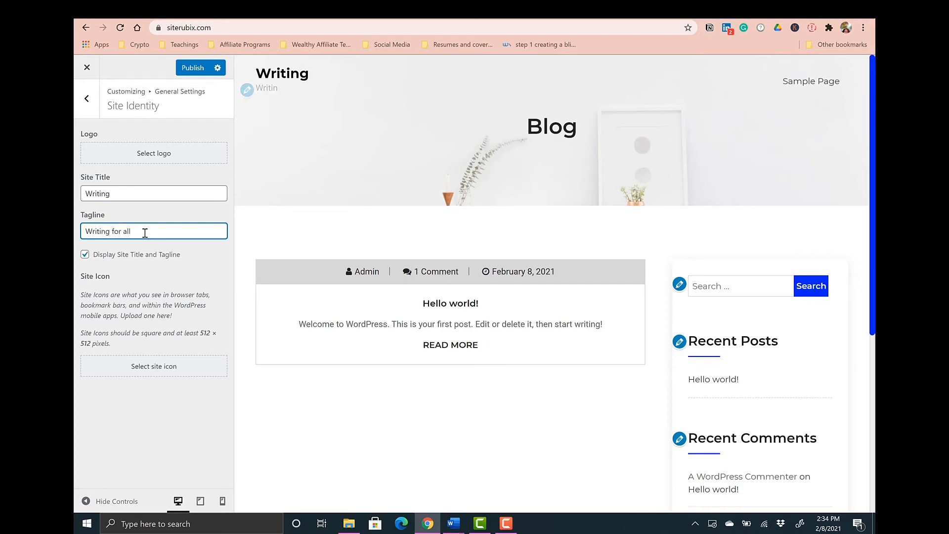
text( of your needs)
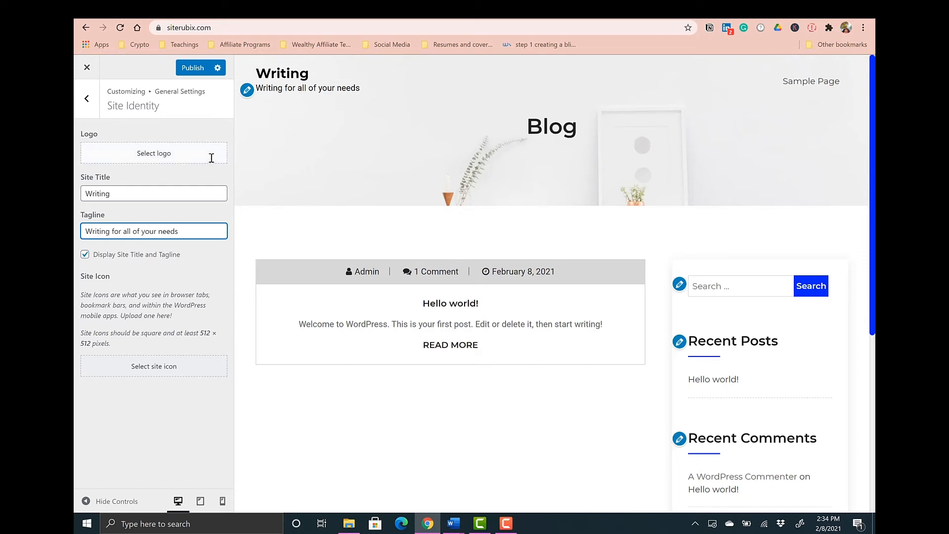
click(183, 71)
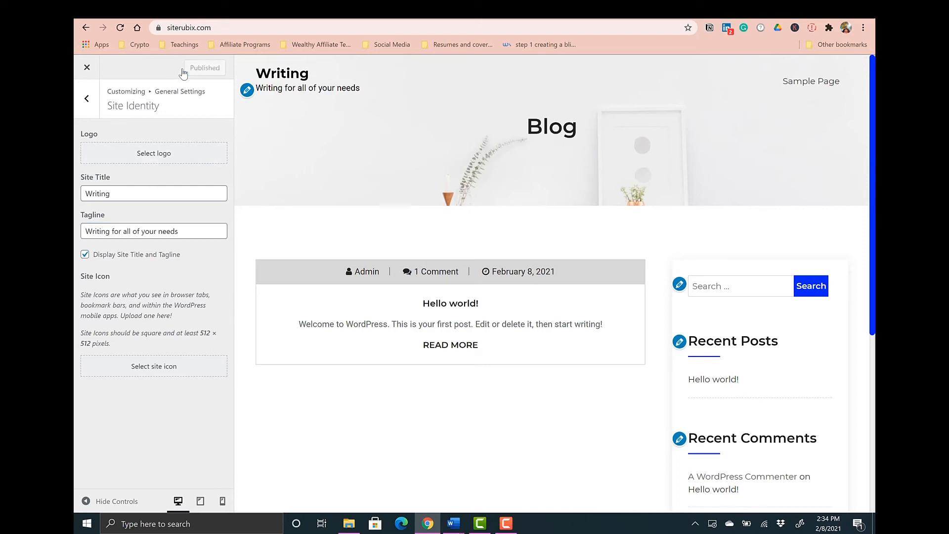
click(87, 69)
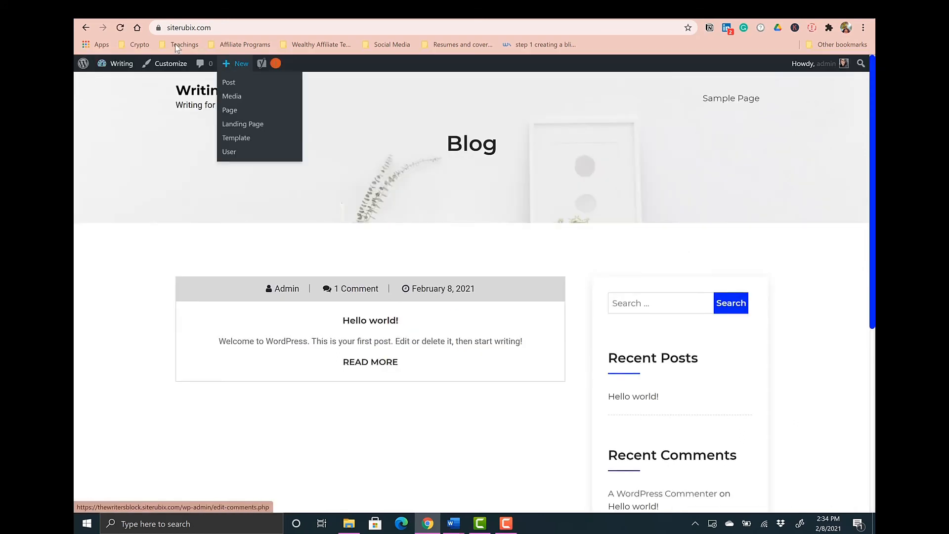
- Go to the admin's list of all posts and move the 'Hello world!' post to the Trash
mouse_move(81, 65)
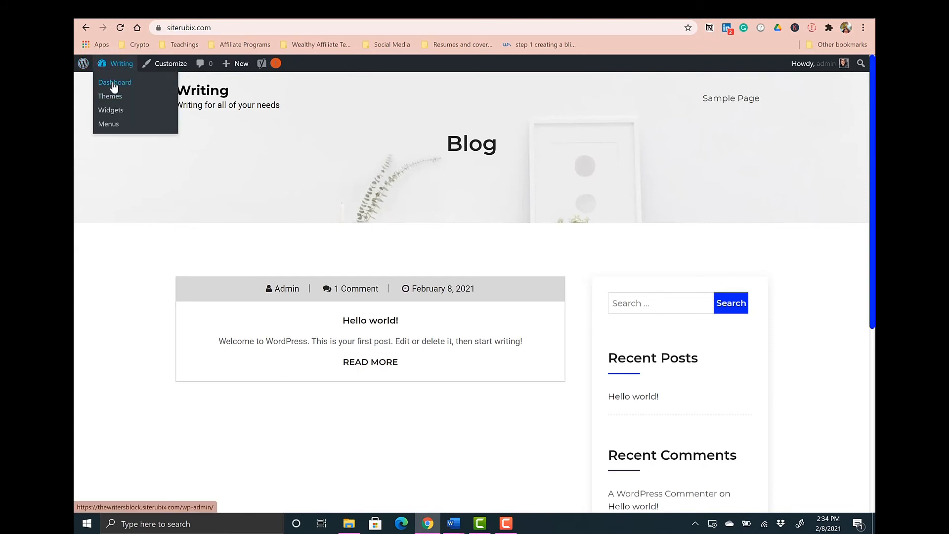
click(114, 84)
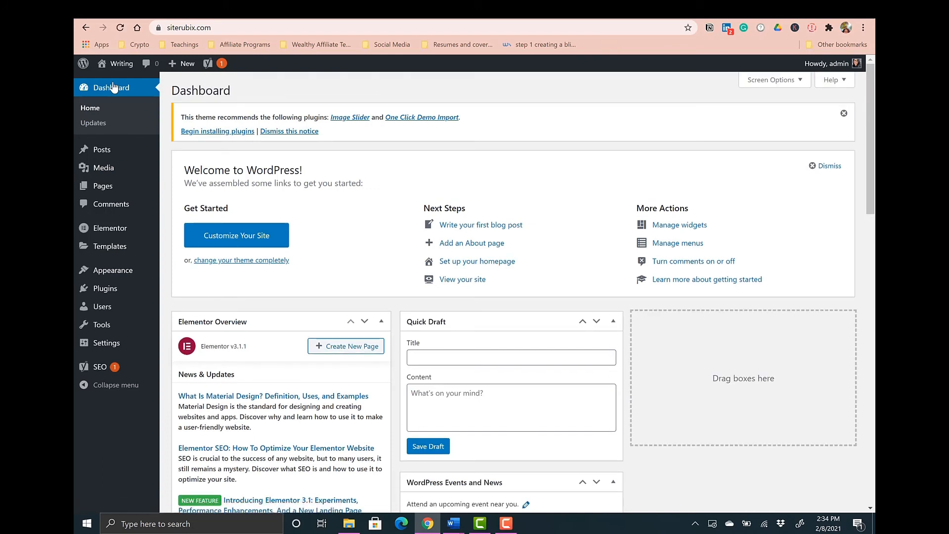
mouse_move(95, 149)
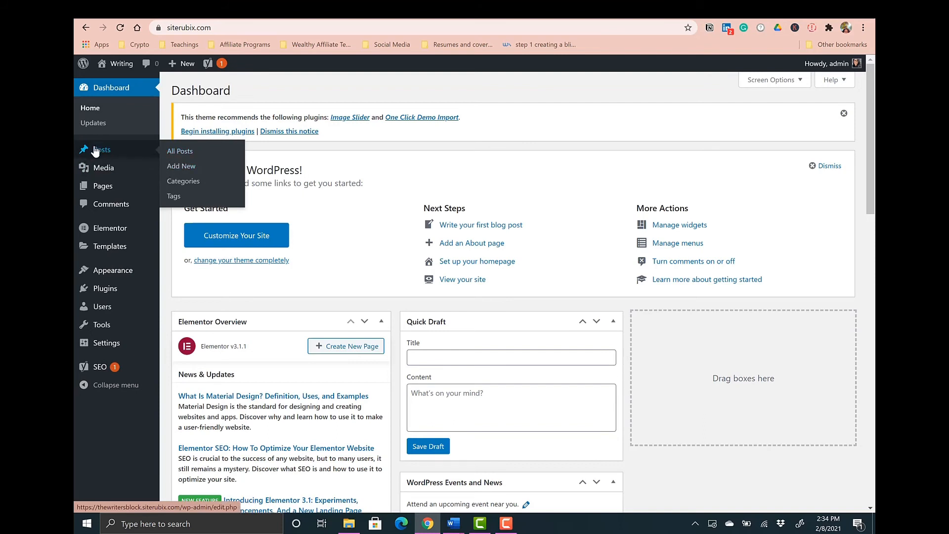
click(187, 154)
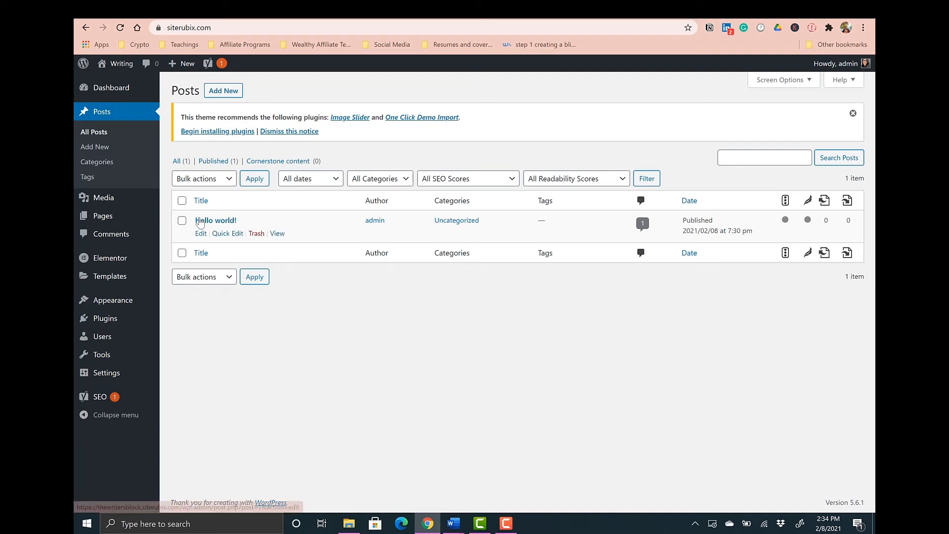
mouse_move(194, 234)
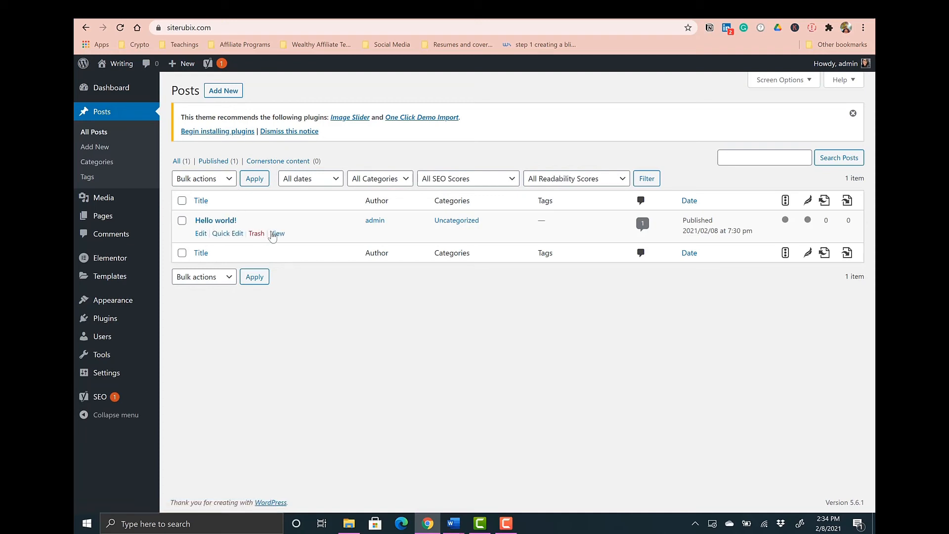
click(256, 235)
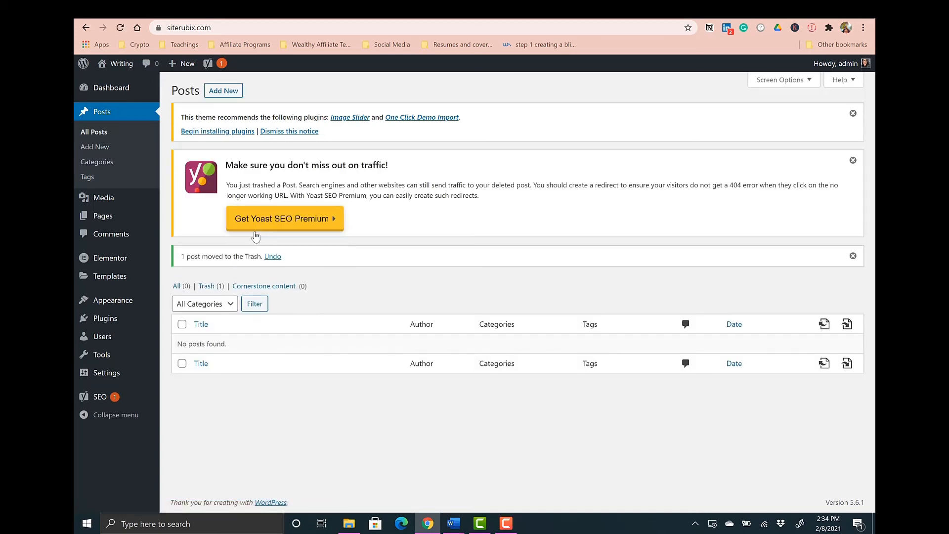
- Go to the list of all pages and move the default sample page to the Trash, keeping the Privacy Policy draft
mouse_move(105, 218)
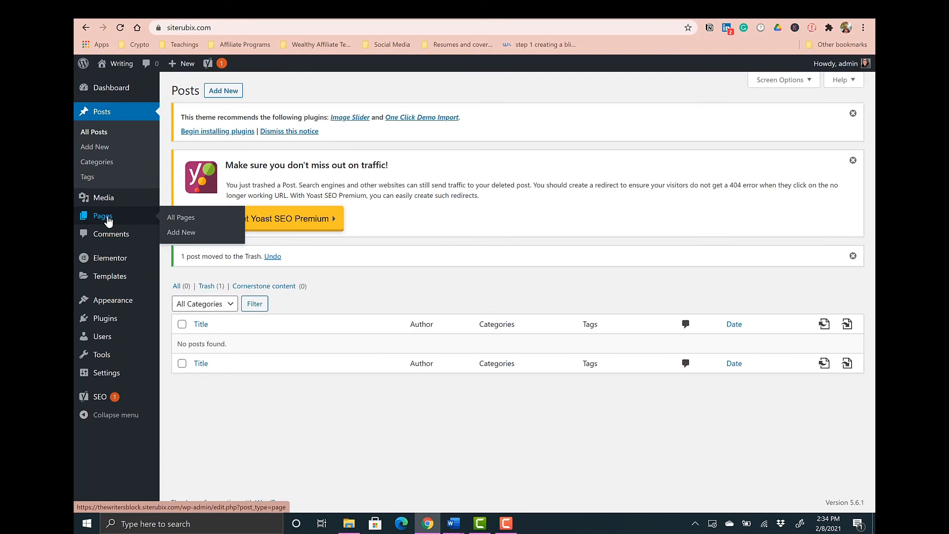
click(175, 220)
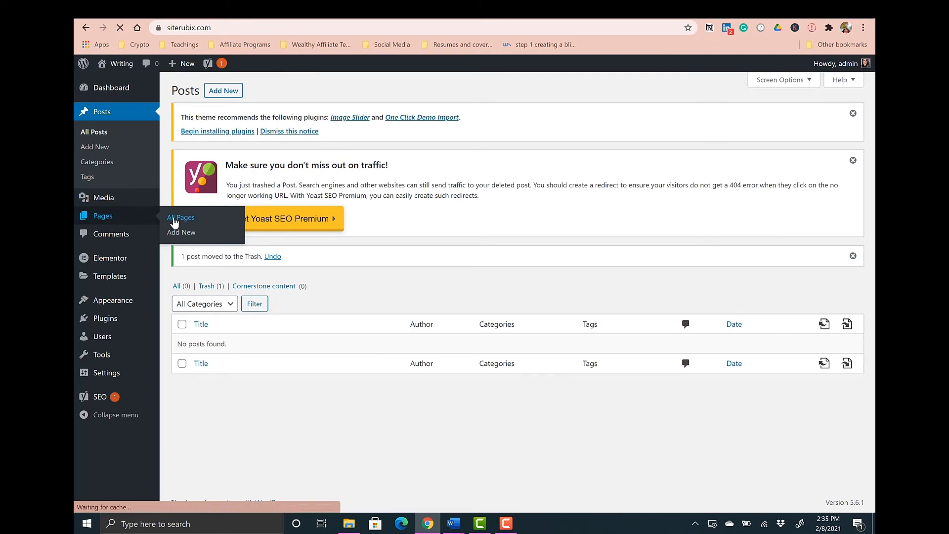
click(256, 266)
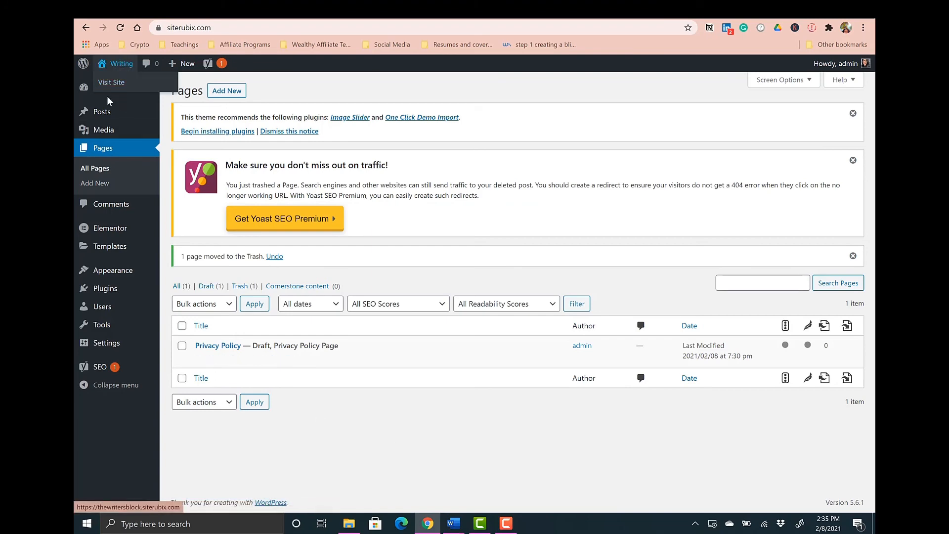
- Open the admin Dashboard and scroll through its welcome and overview panels
click(88, 93)
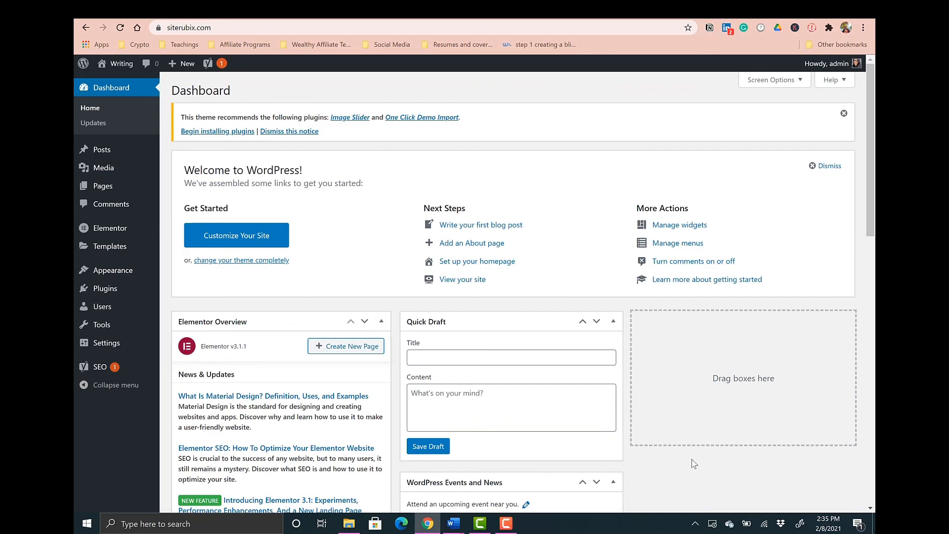
scroll(694, 463, down, 1)
scroll(693, 463, down, 1)
scroll(690, 443, up, 3)
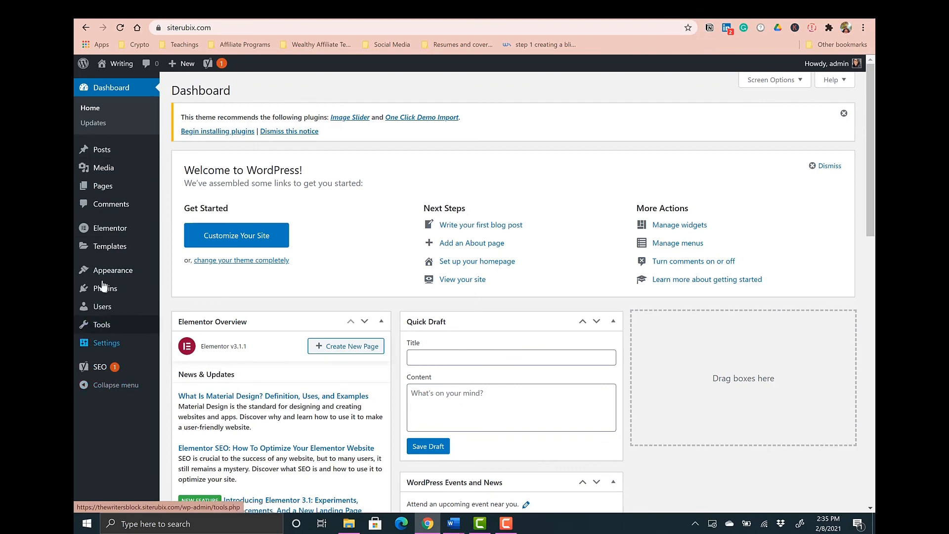
scroll(657, 461, down, 1)
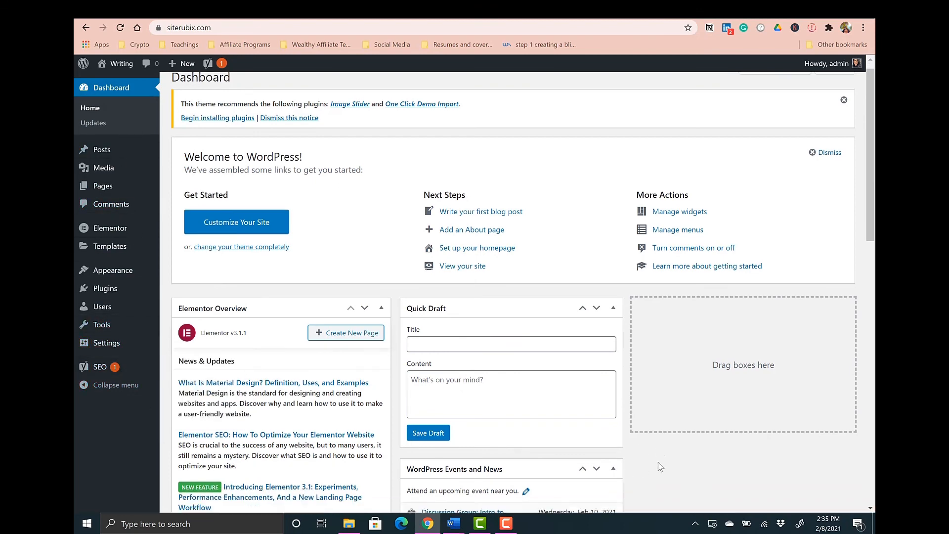
scroll(660, 466, up, 1)
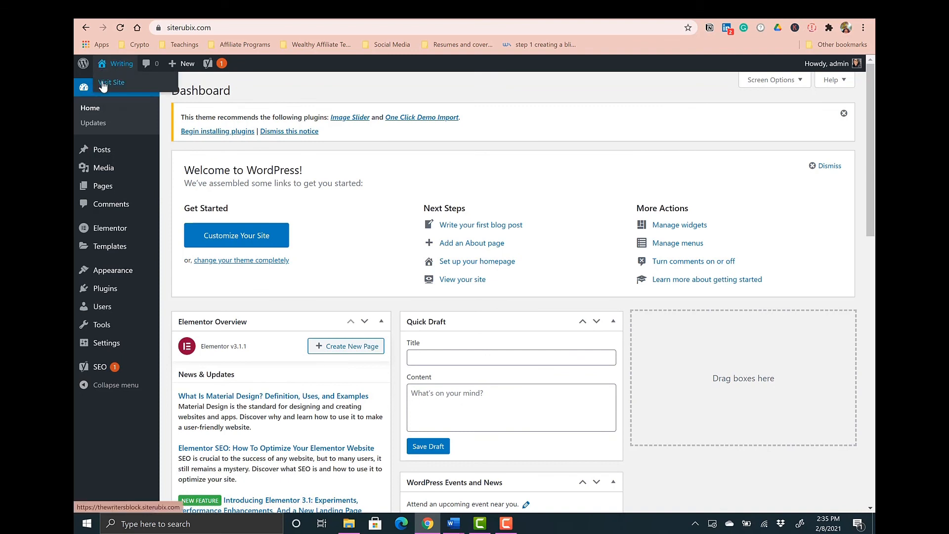
- Visit the live site to check the emptied blog page, then return to the Dashboard
click(103, 84)
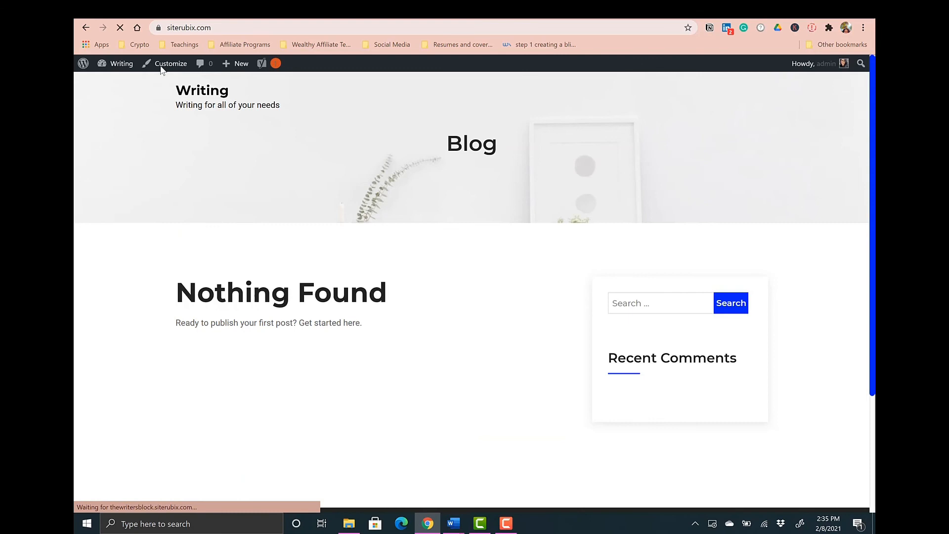
mouse_move(110, 67)
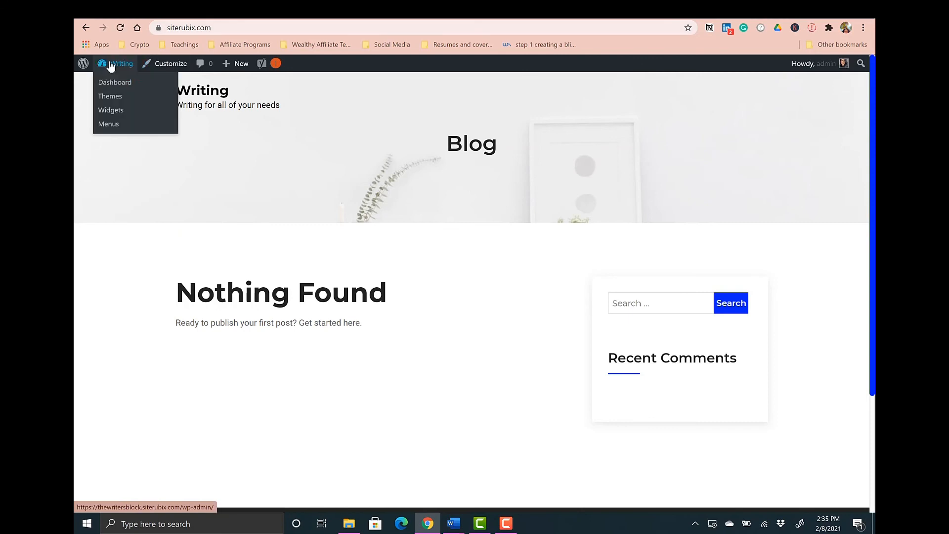
click(106, 83)
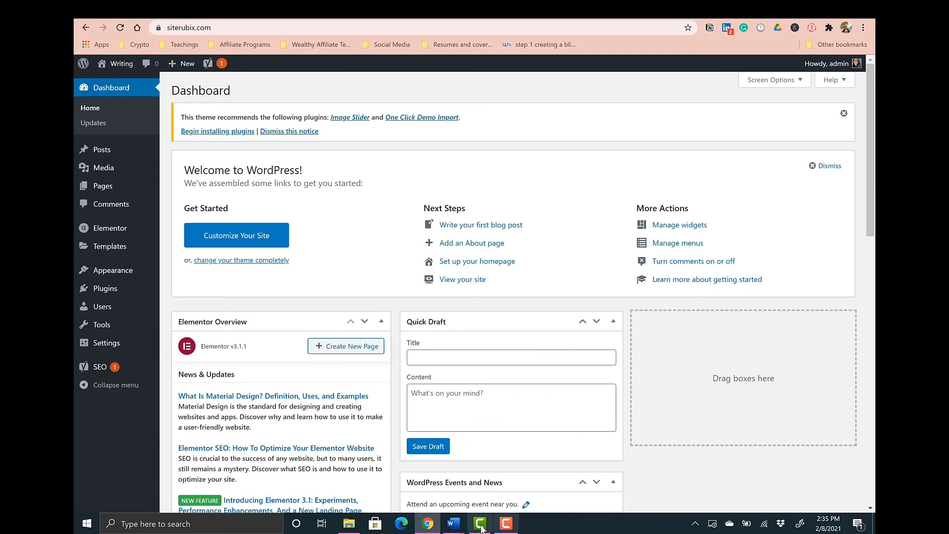
click(497, 528)
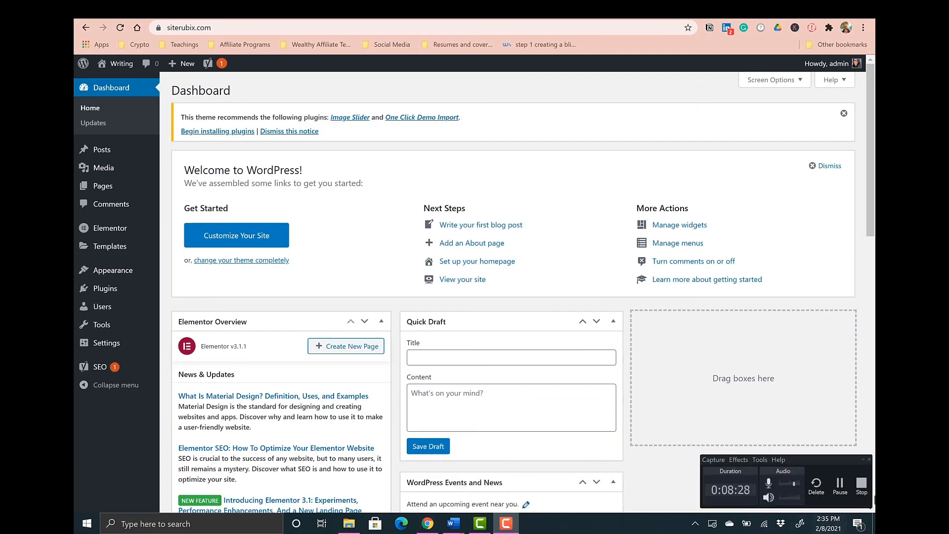